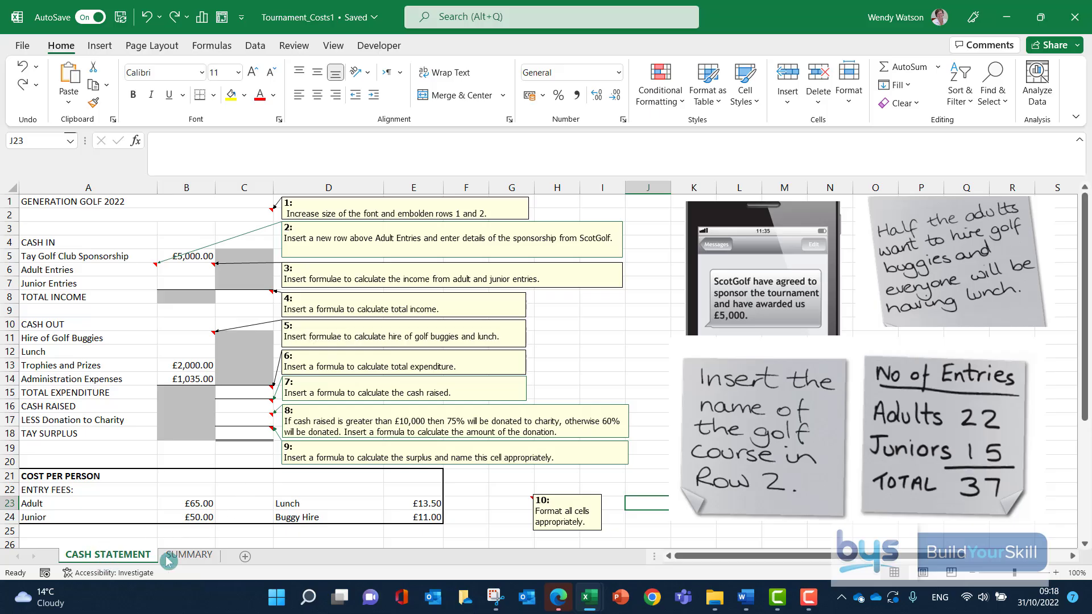
# Look over the task notes on the SUMMARY sheet and return to the CASH STATEMENT sheet
pyautogui.click(182, 559)
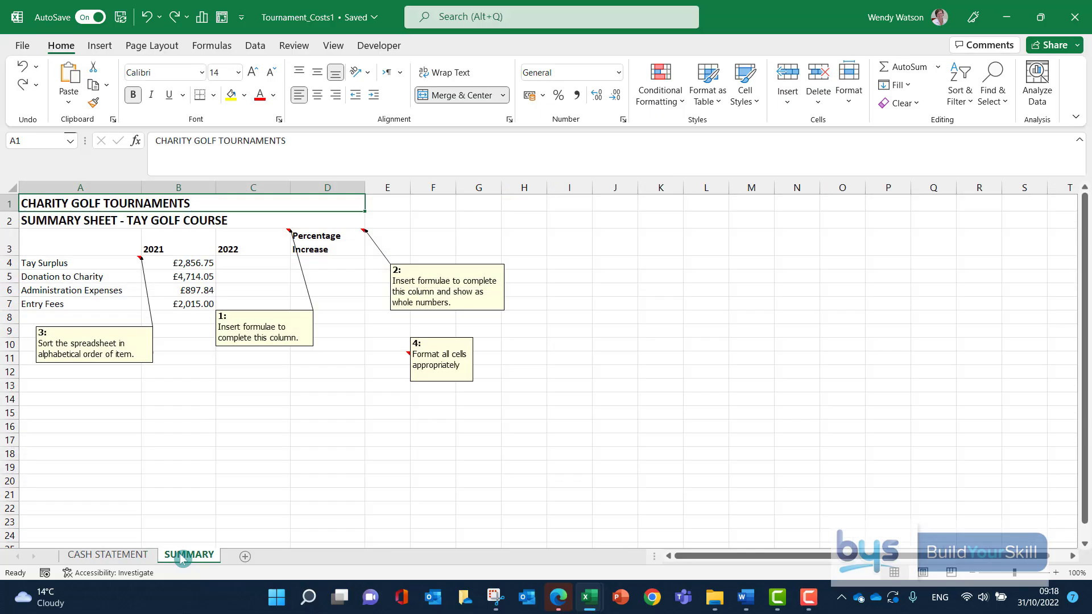
pyautogui.click(135, 557)
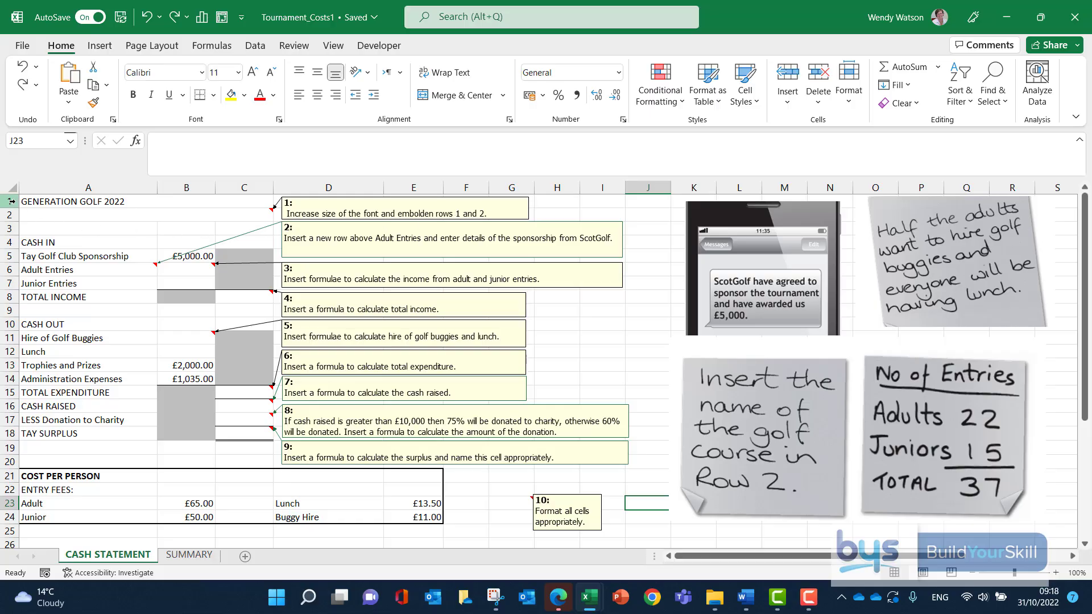
# Make rows 1 and 2 of the CASH STATEMENT sheet bold and set their font size to 16
pyautogui.moveTo(9, 201); pyautogui.dragTo(10, 213)
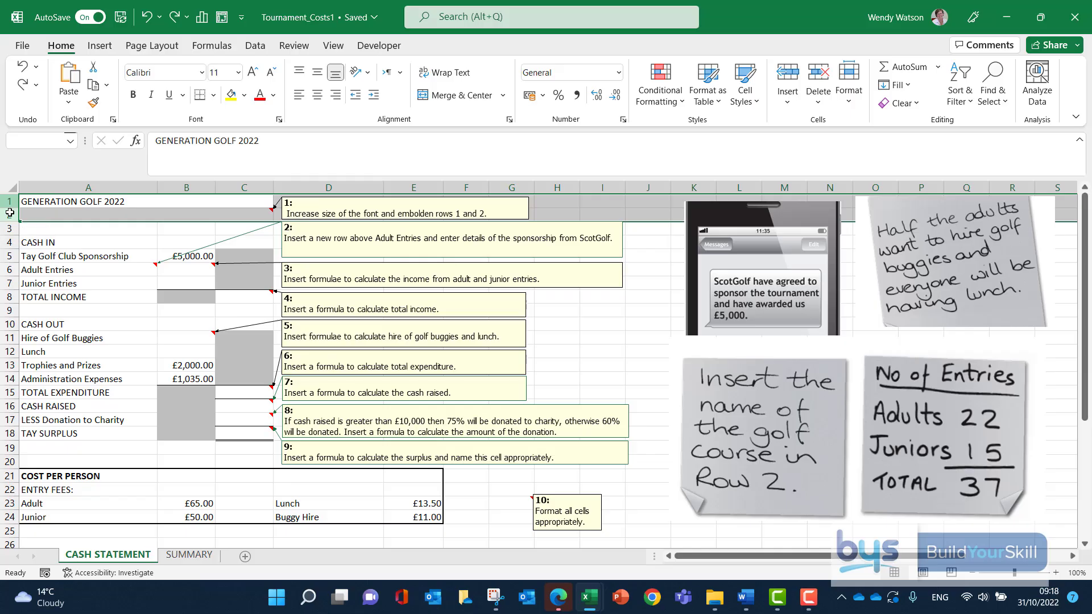
pyautogui.click(132, 100)
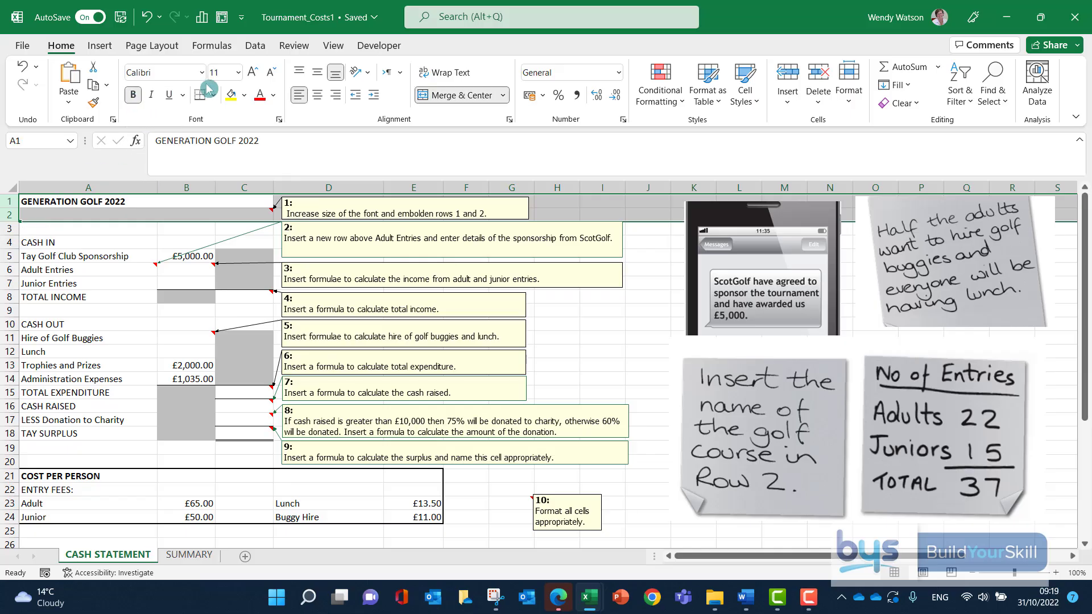
pyautogui.click(239, 73)
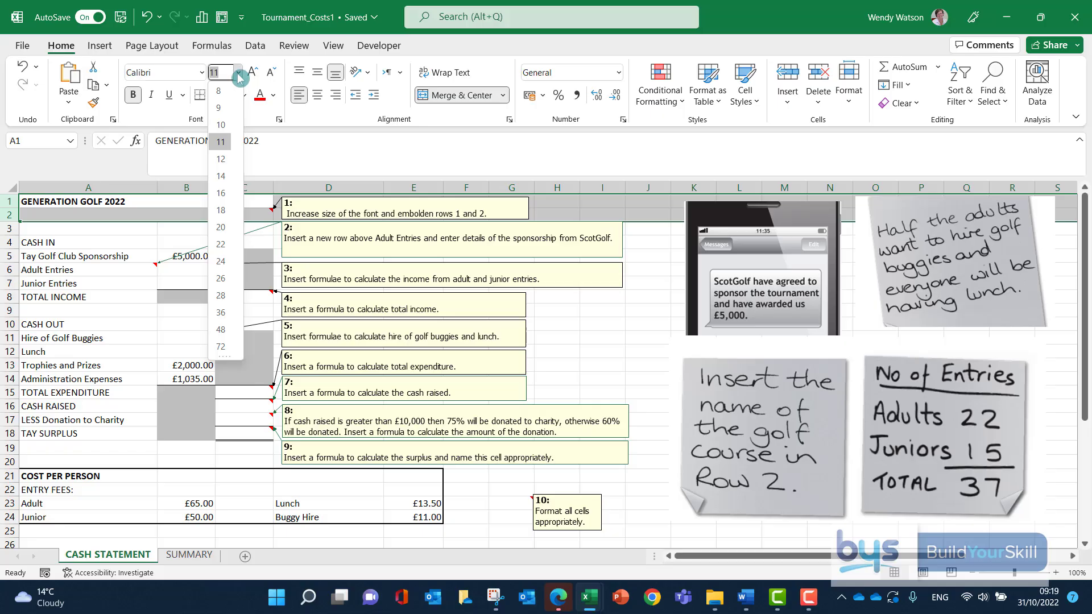
pyautogui.click(226, 194)
# Delete note 1, about the heading font, from the merged cell in row 2
pyautogui.click(222, 225)
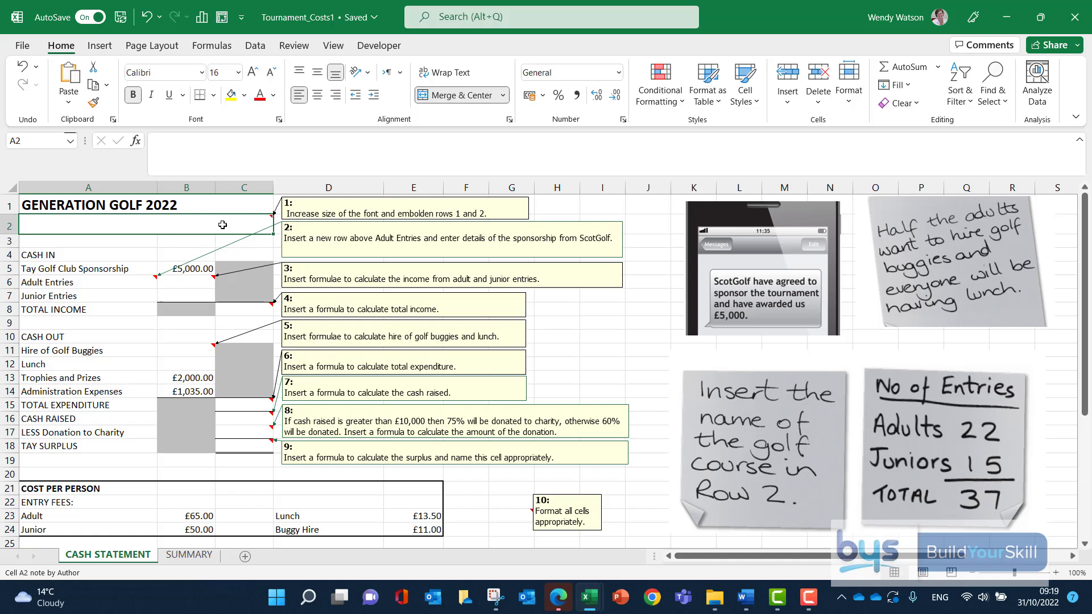
pyautogui.rightClick(223, 225)
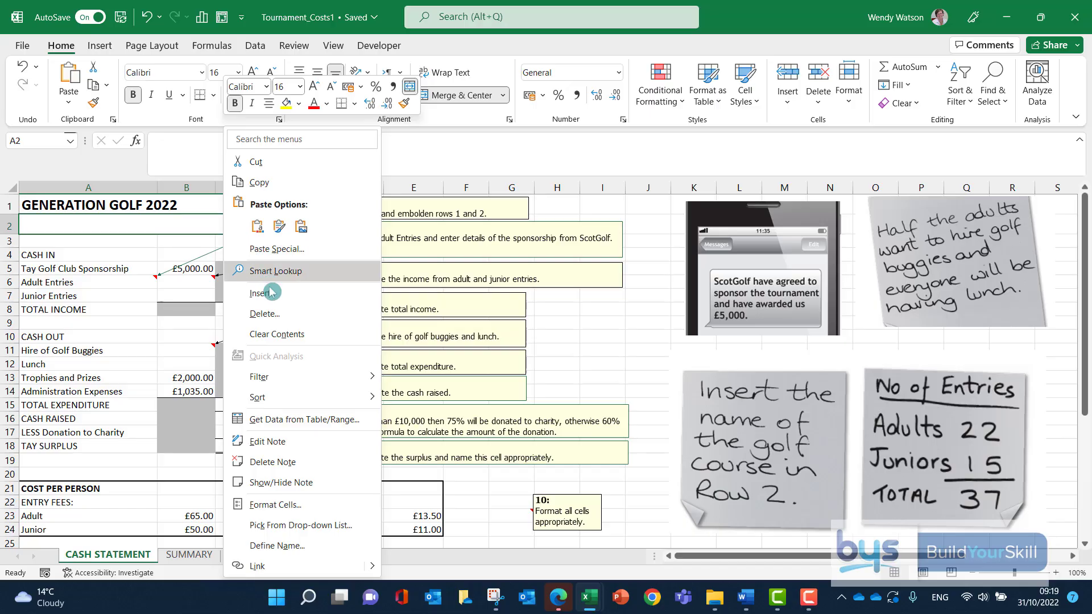
pyautogui.click(272, 462)
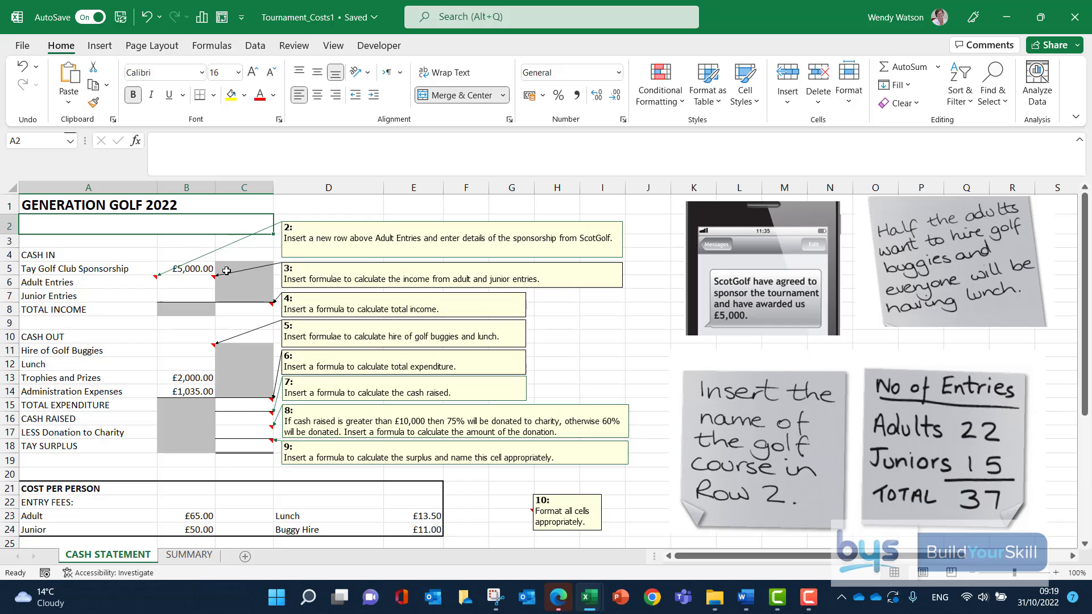
# Insert a row above Adult Entries and fill it with the label ScotGolf Sponsorship and an amount of 5000 in column B
pyautogui.click(8, 282)
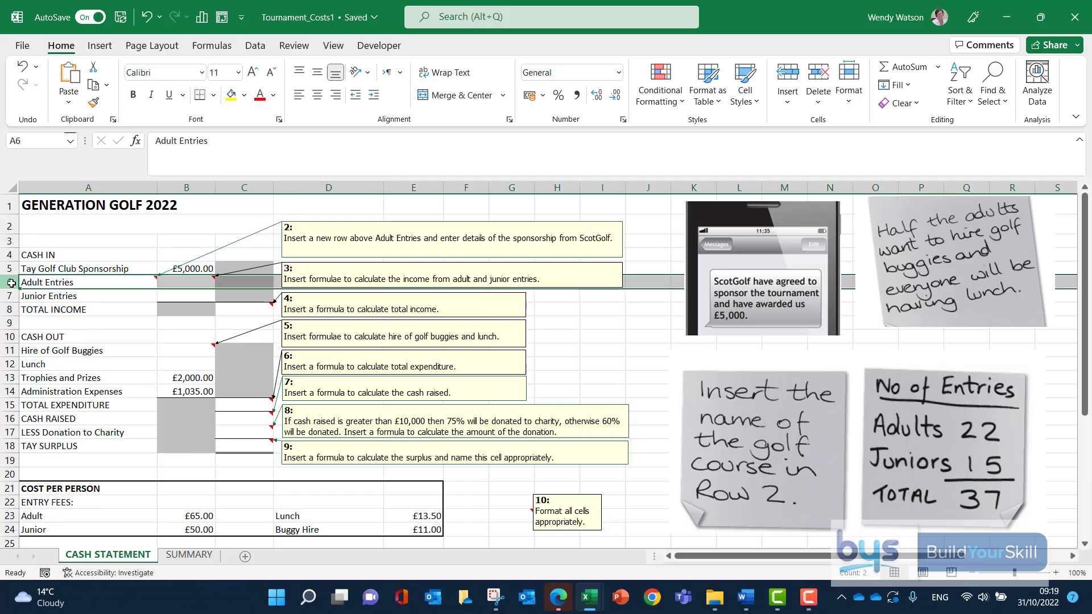
pyautogui.rightClick(10, 283)
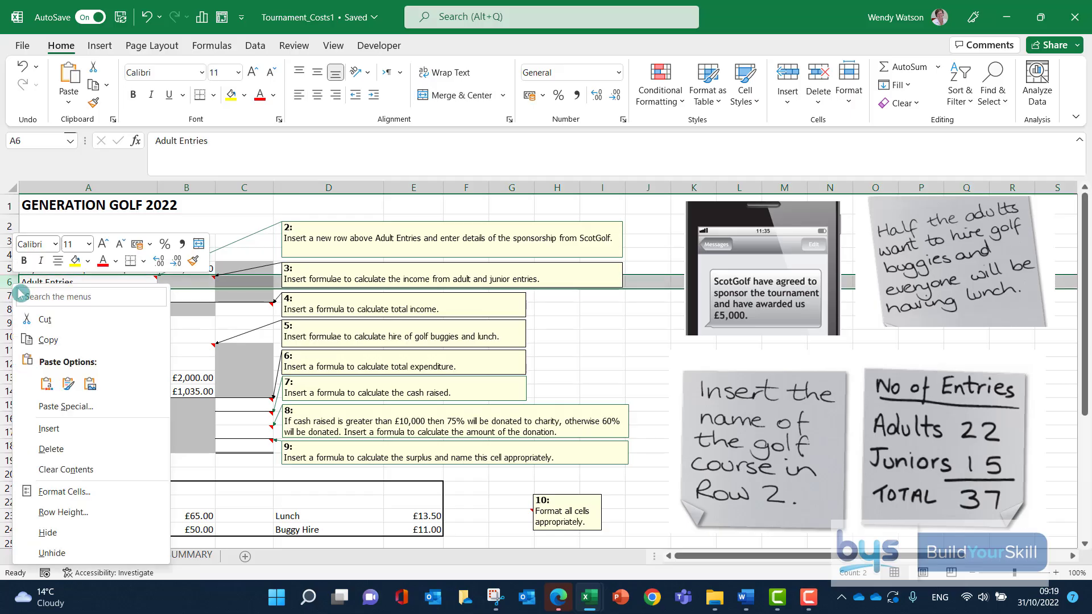
pyautogui.click(68, 433)
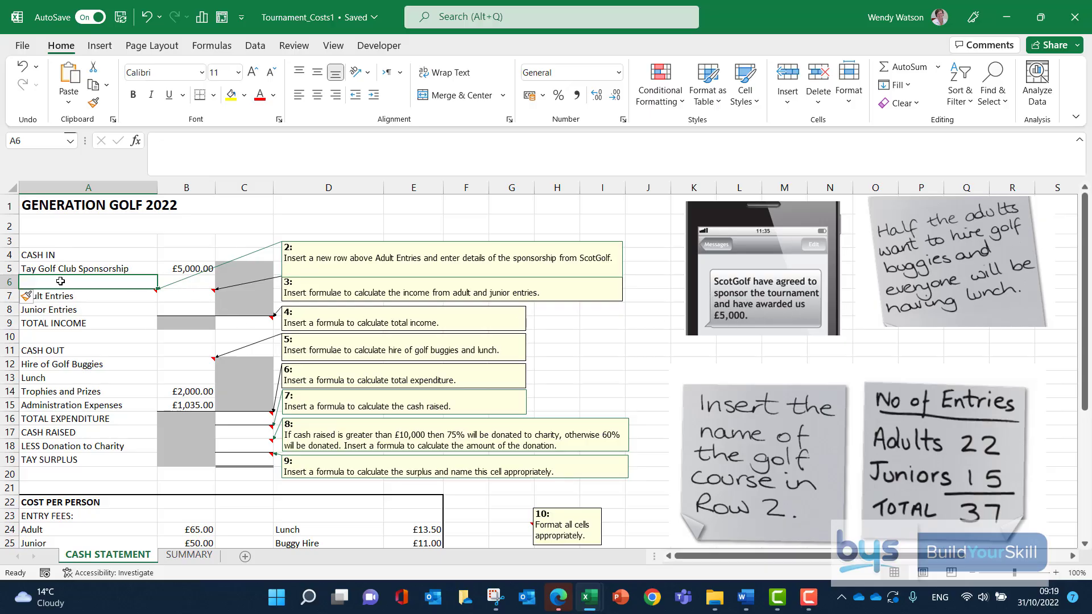
pyautogui.write('Sc')
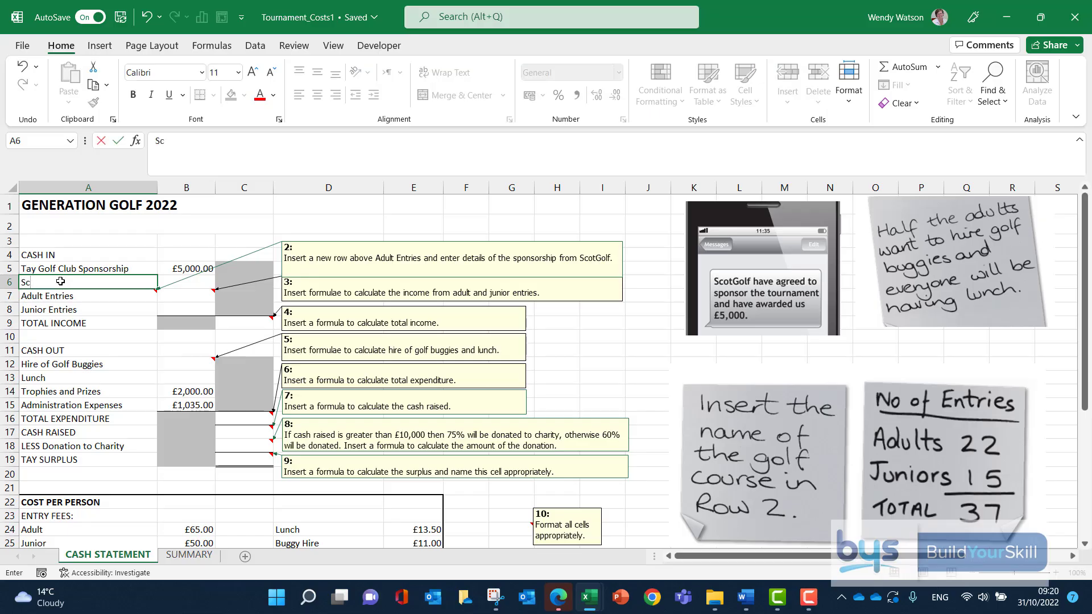
pyautogui.write('otGolf Spon')
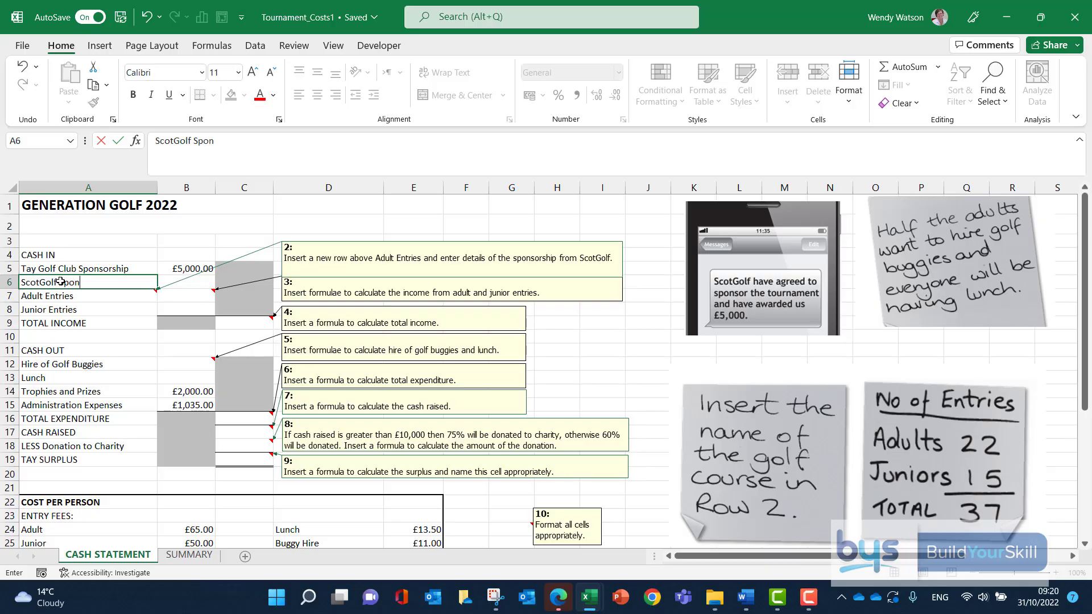
pyautogui.write('sorship')
pyautogui.click(194, 280)
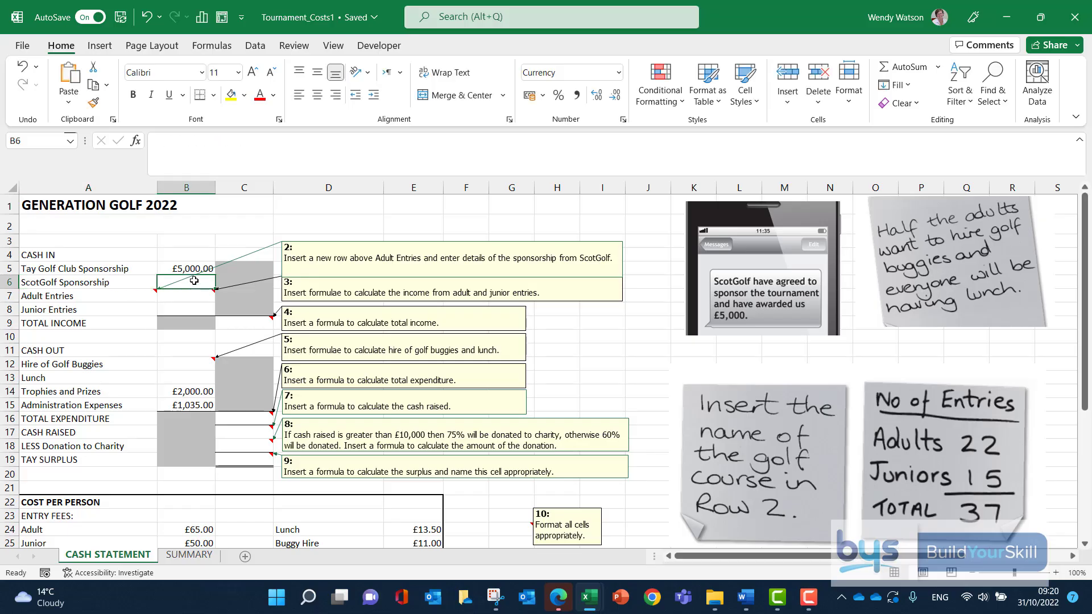
pyautogui.write('5000')
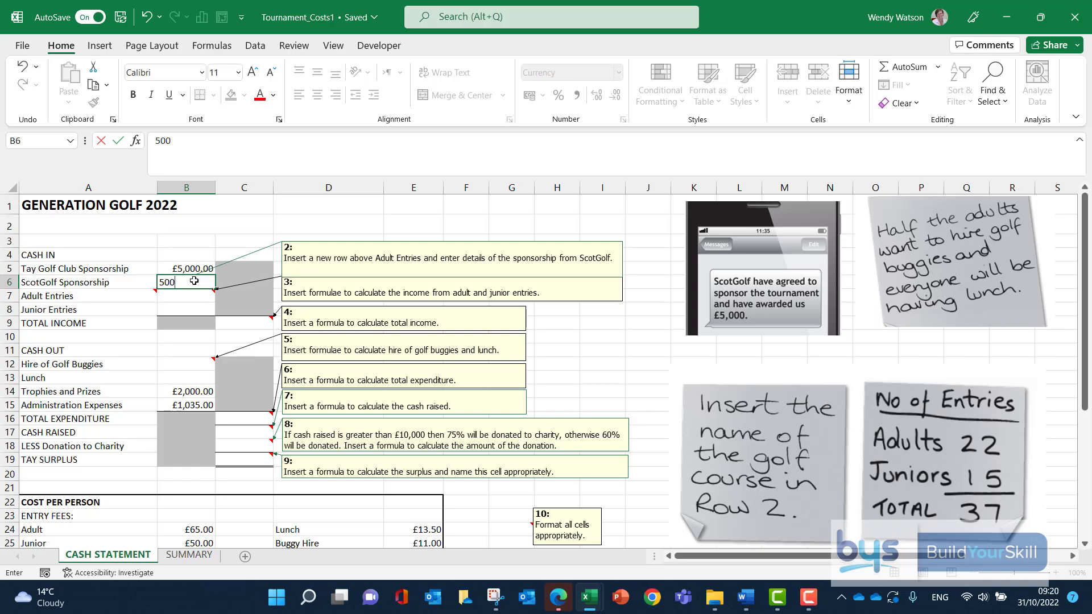
# Delete note 2, about the new sponsorship row, from the Adult Entries label cell A7
pyautogui.click(117, 298)
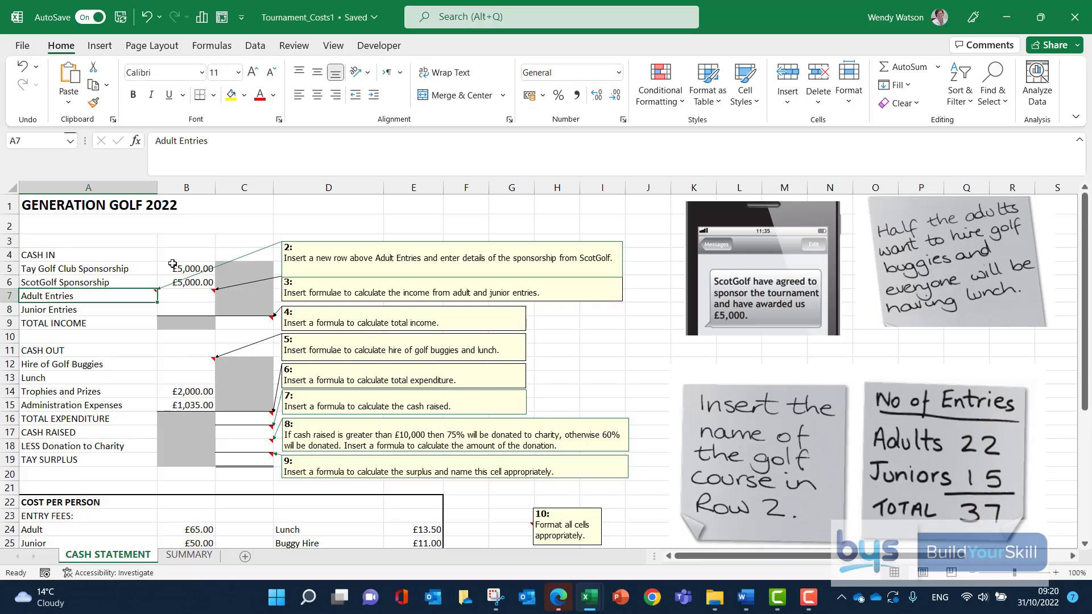
pyautogui.rightClick(91, 296)
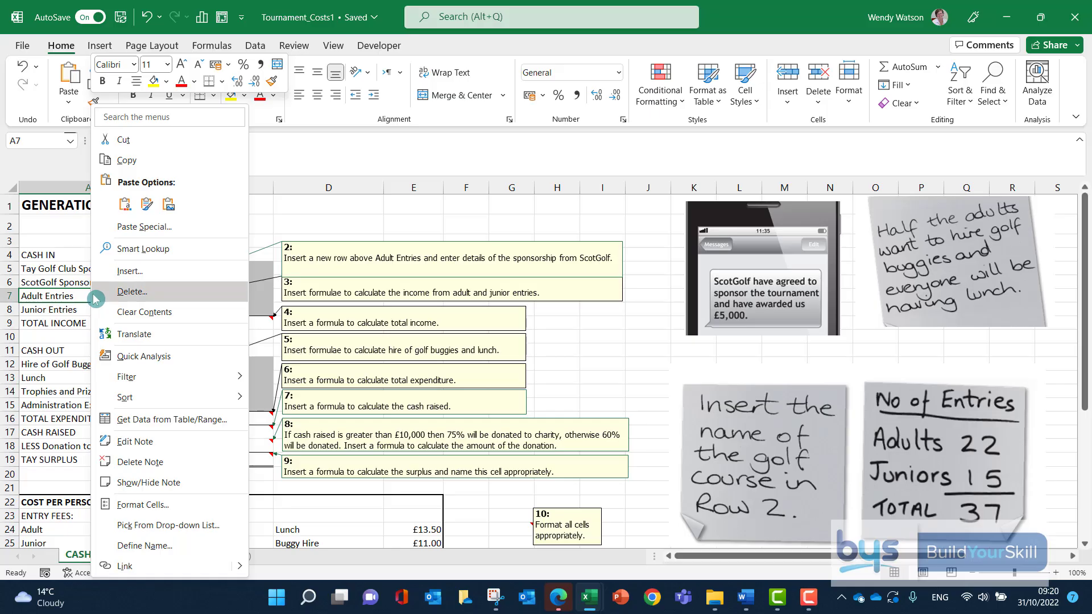
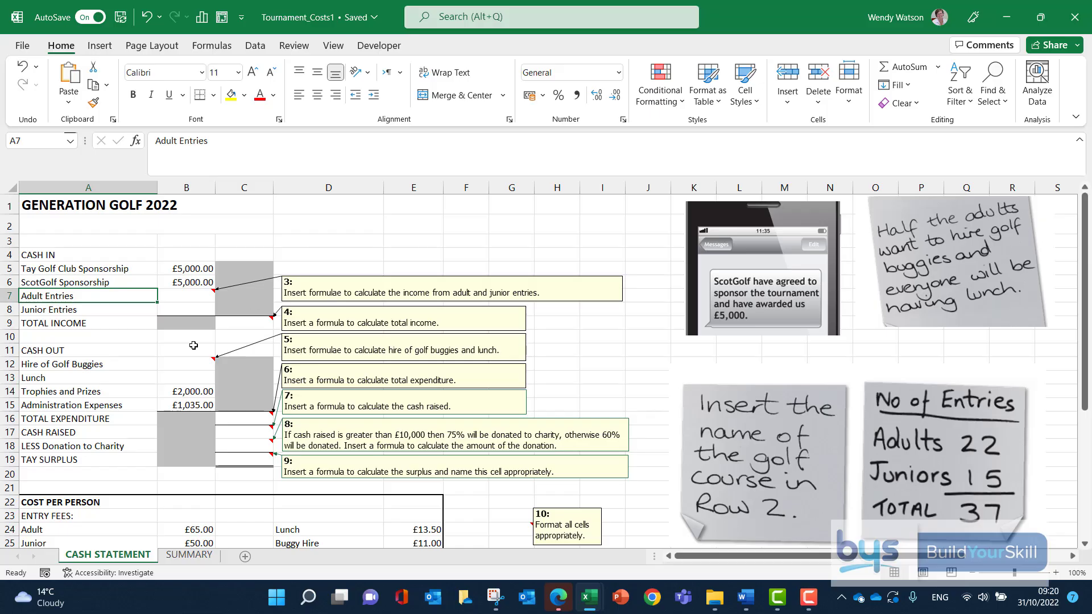
# Calculate the Adult Entries income in B7 with the formula =B24*22
pyautogui.scroll(-2, 160, 382)
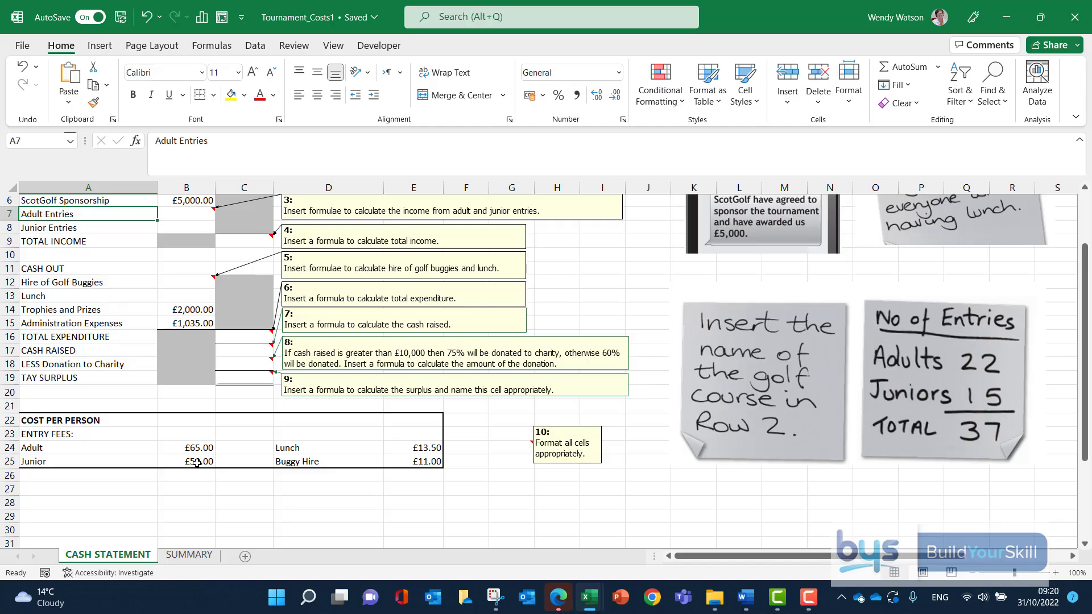
pyautogui.scroll(1, 197, 463)
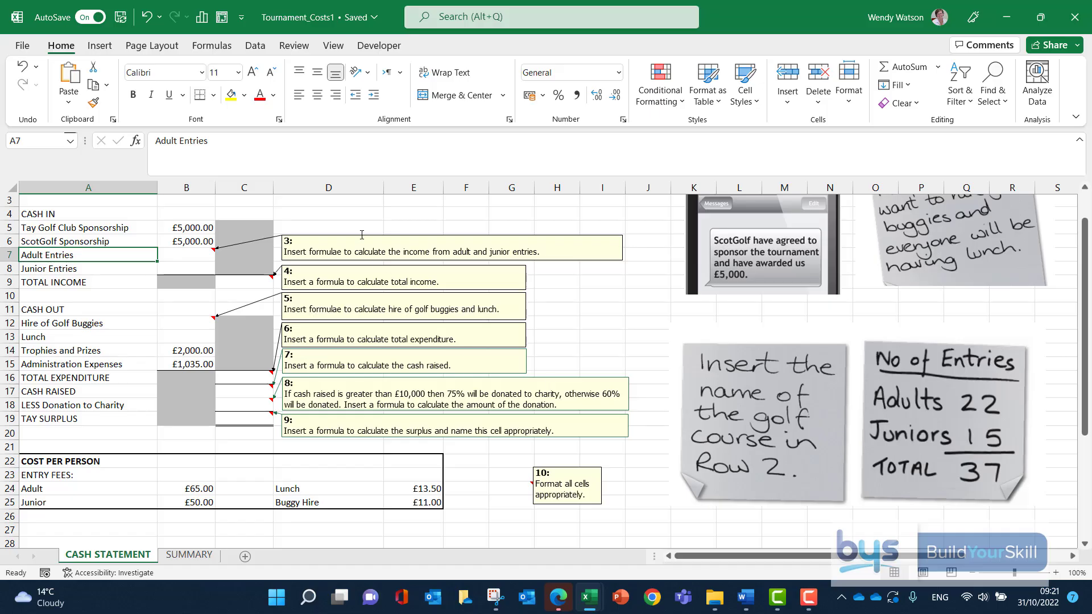
pyautogui.click(192, 257)
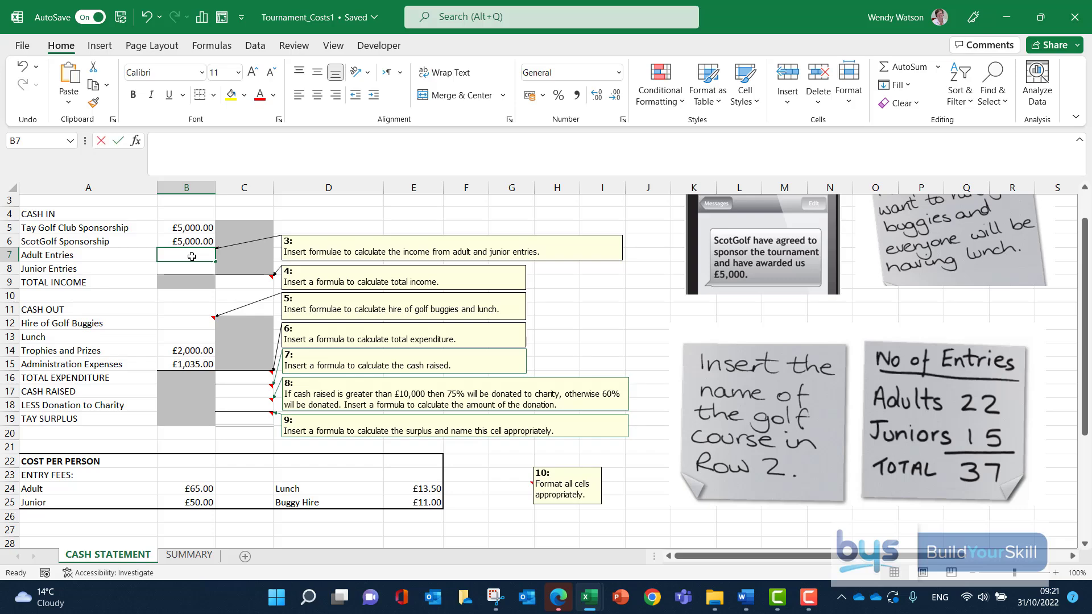
pyautogui.write('=')
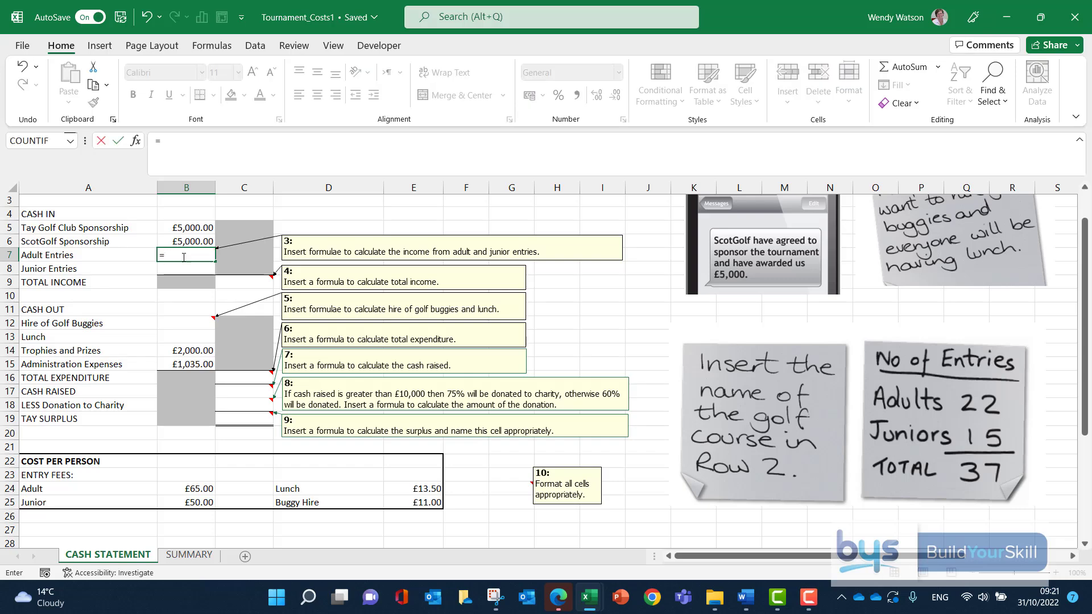
pyautogui.click(184, 489)
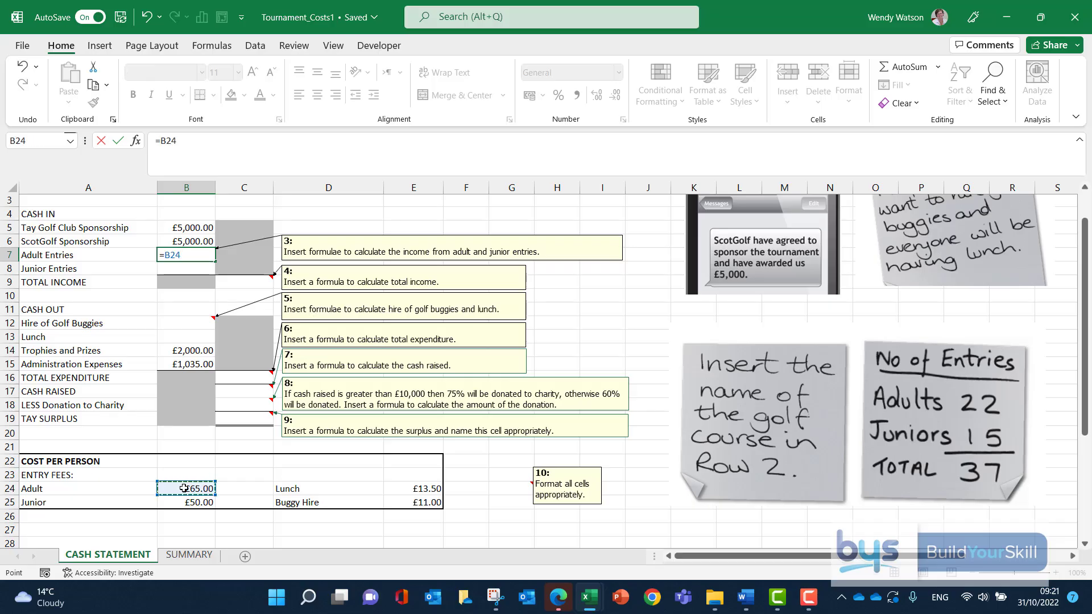
pyautogui.write('*22')
pyautogui.press('Return')
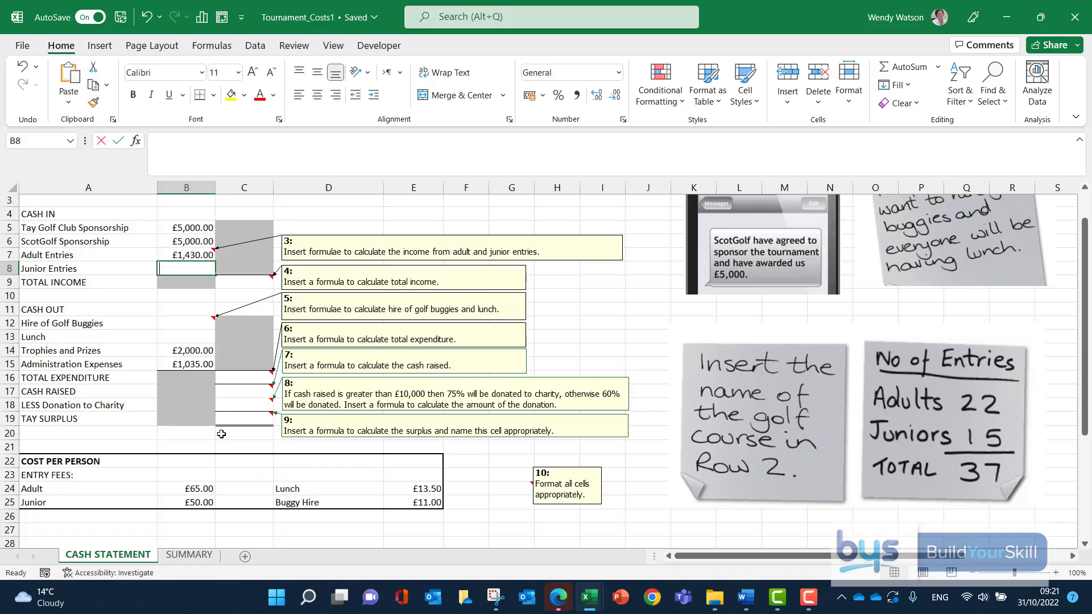
# Calculate the Junior Entries income in B8 with the formula =B25*15
pyautogui.write('=')
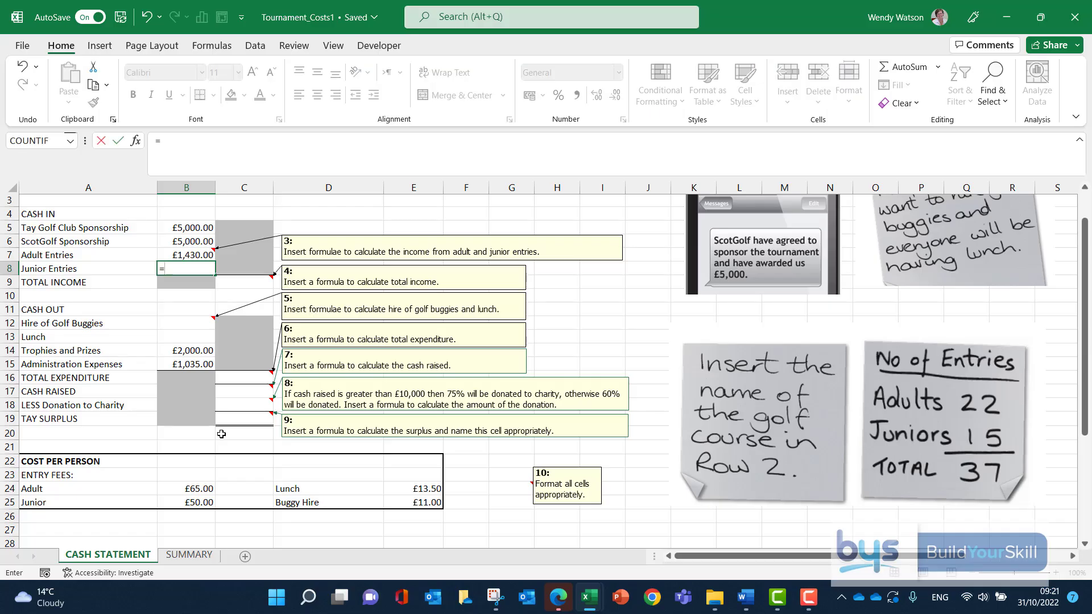
pyautogui.click(184, 503)
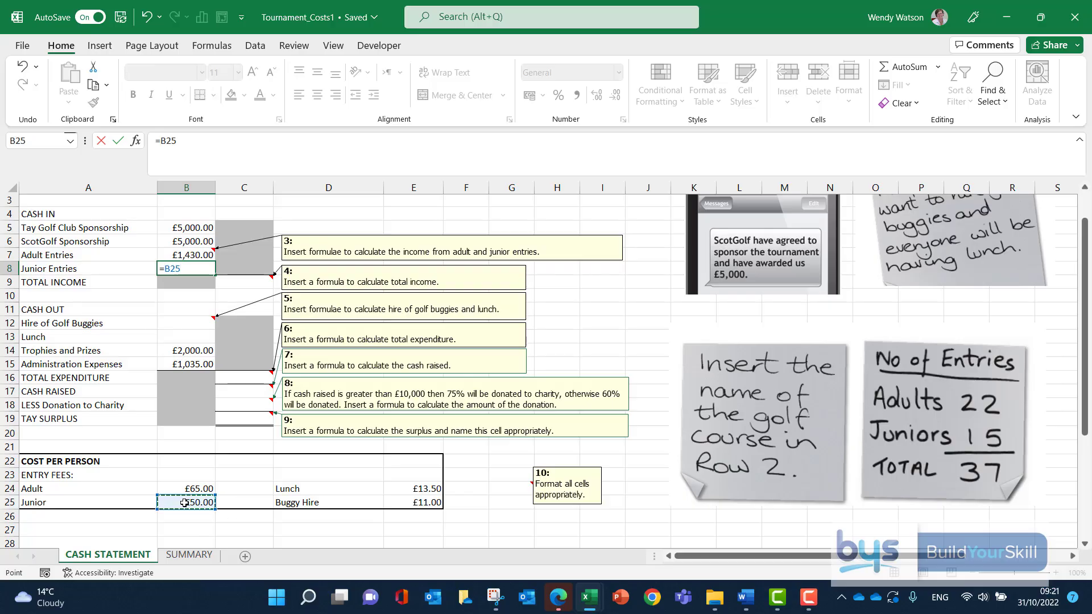
pyautogui.write('*15')
pyautogui.press('Return')
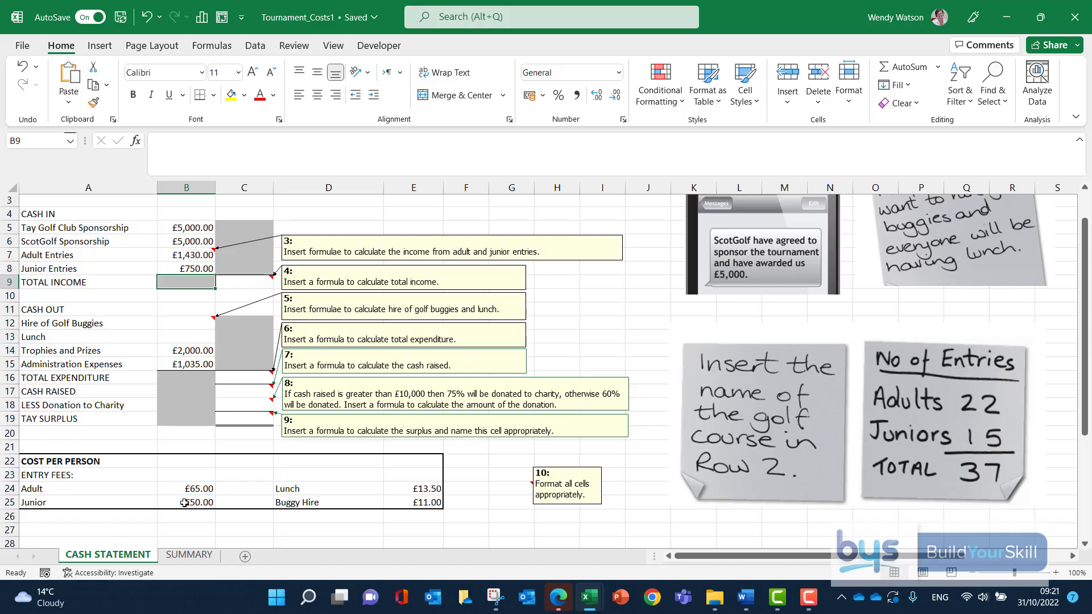
# Check the Junior Entries formula and delete note 3, about entry income, from cell B7
pyautogui.click(177, 266)
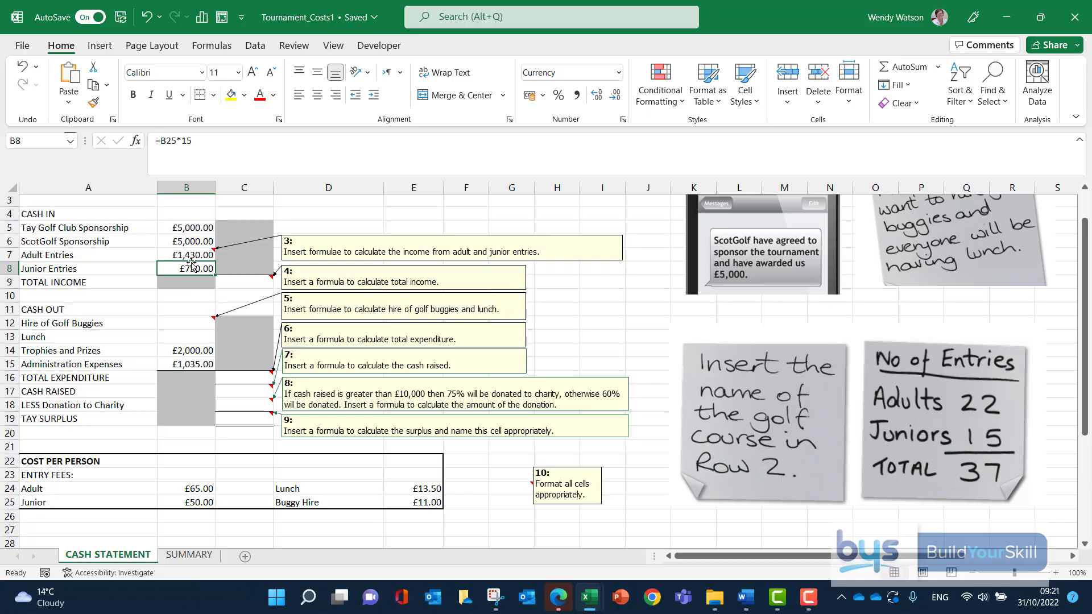
pyautogui.rightClick(192, 257)
pyautogui.click(230, 481)
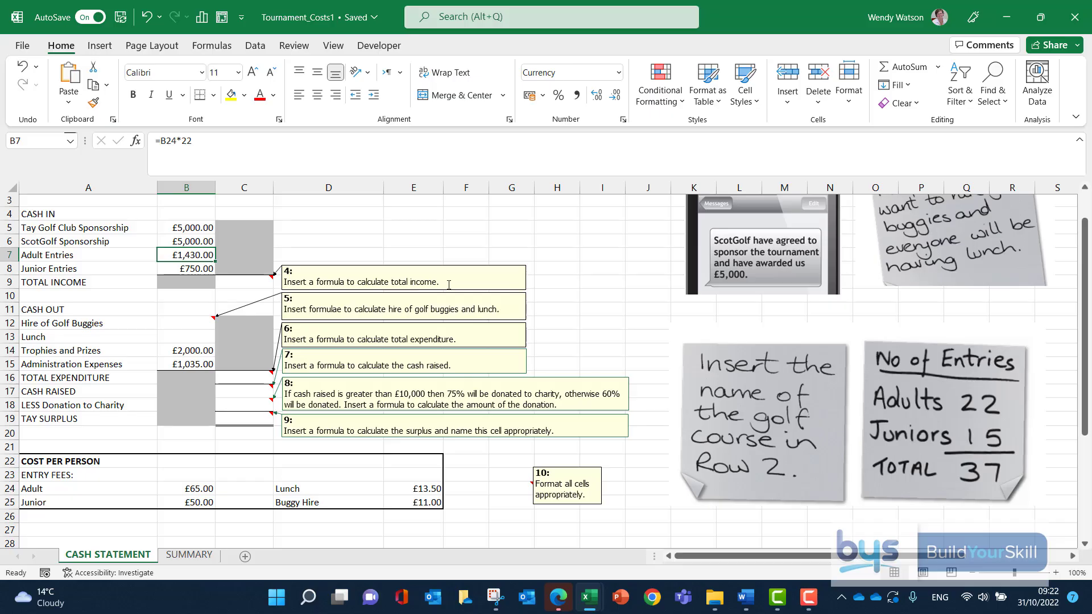
# Calculate TOTAL INCOME in C9 with the AutoSum formula =SUM(B5:B8)
pyautogui.click(236, 284)
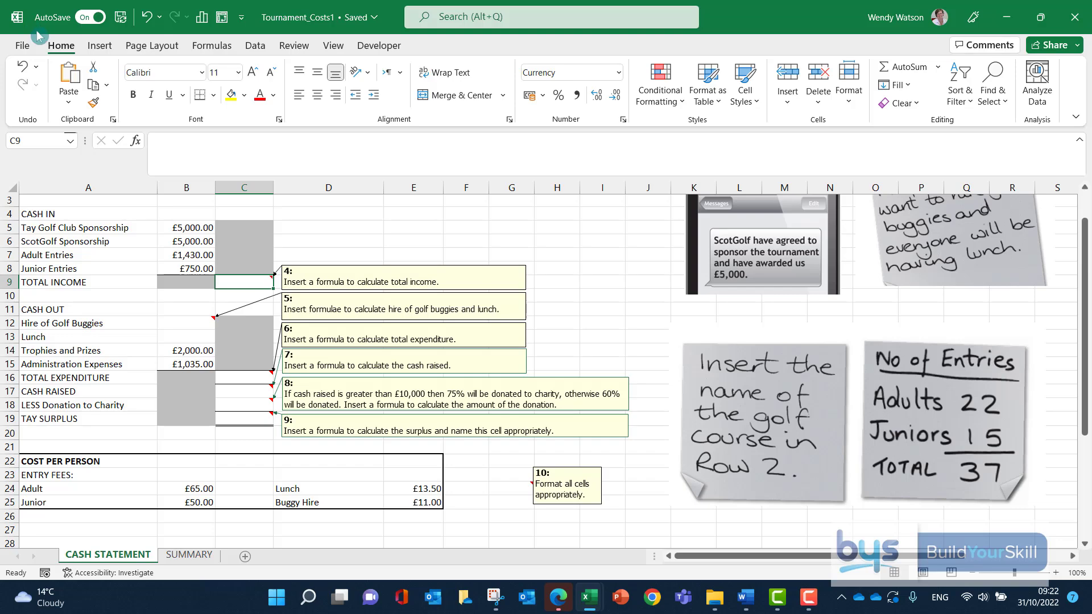
pyautogui.click(910, 67)
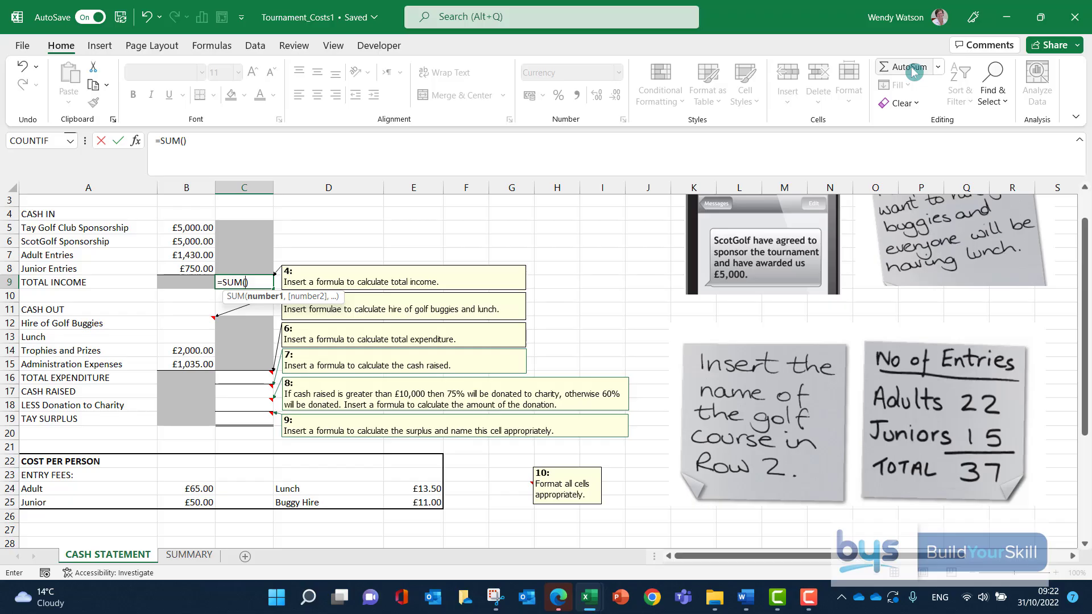
pyautogui.click(189, 227)
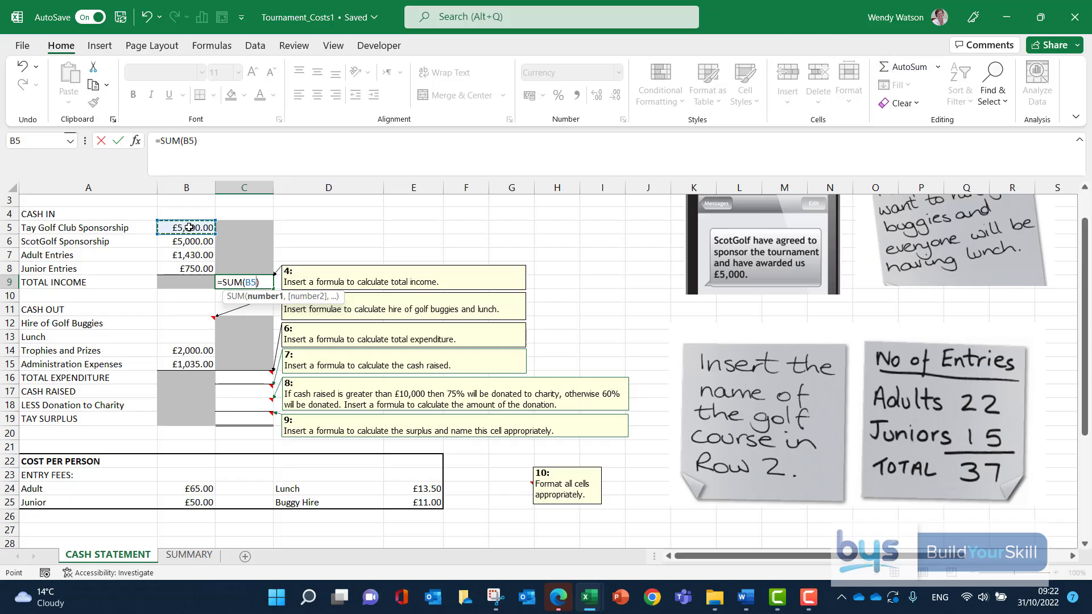
pyautogui.moveTo(187, 230); pyautogui.dragTo(181, 264)
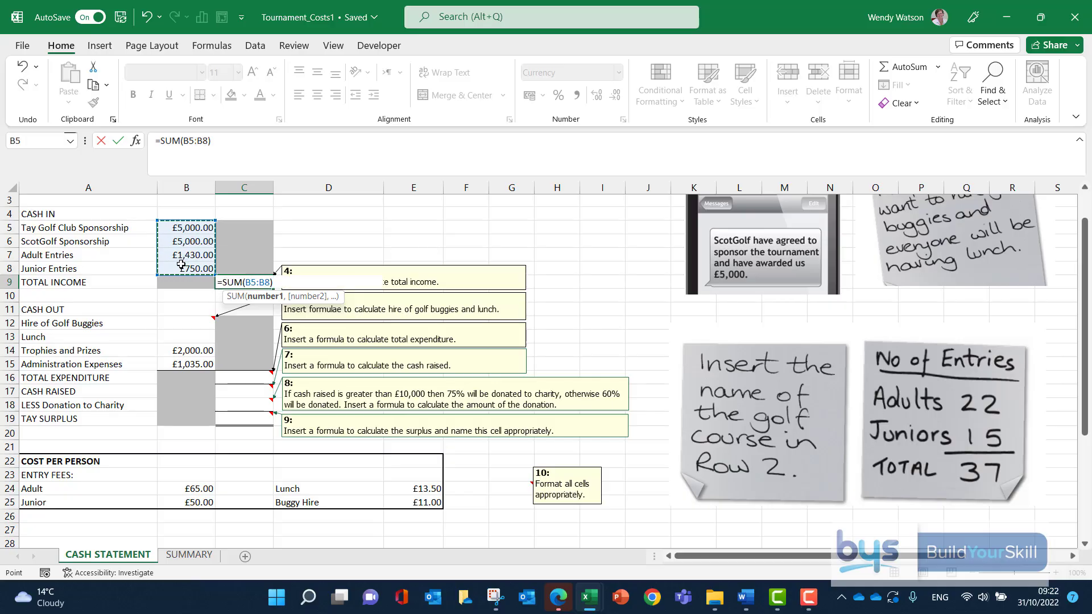
pyautogui.press('Return')
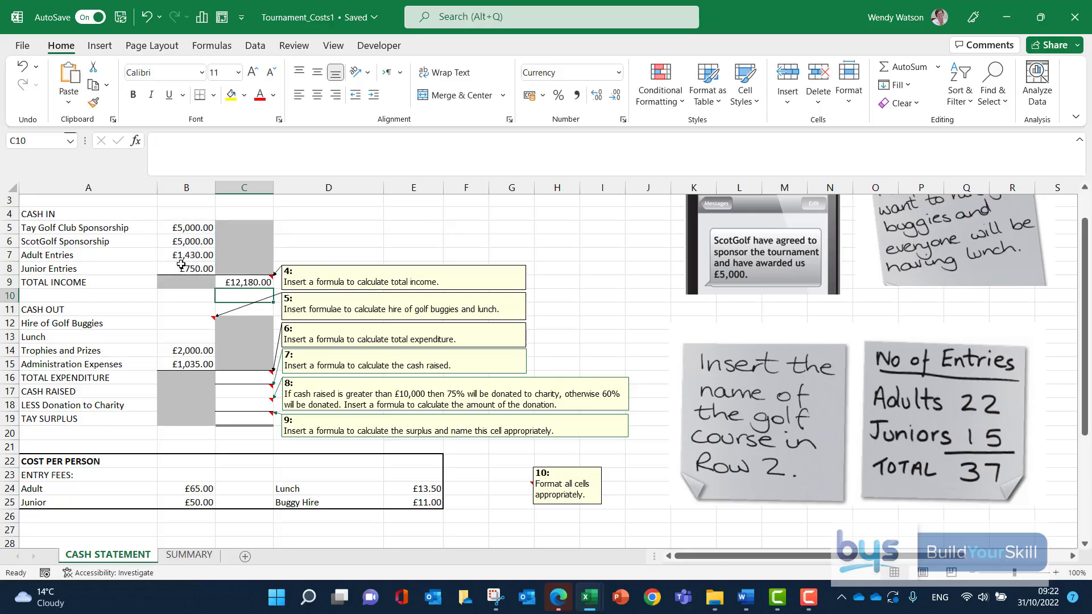
# Delete note 4, about total income, from cell C9
pyautogui.rightClick(232, 281)
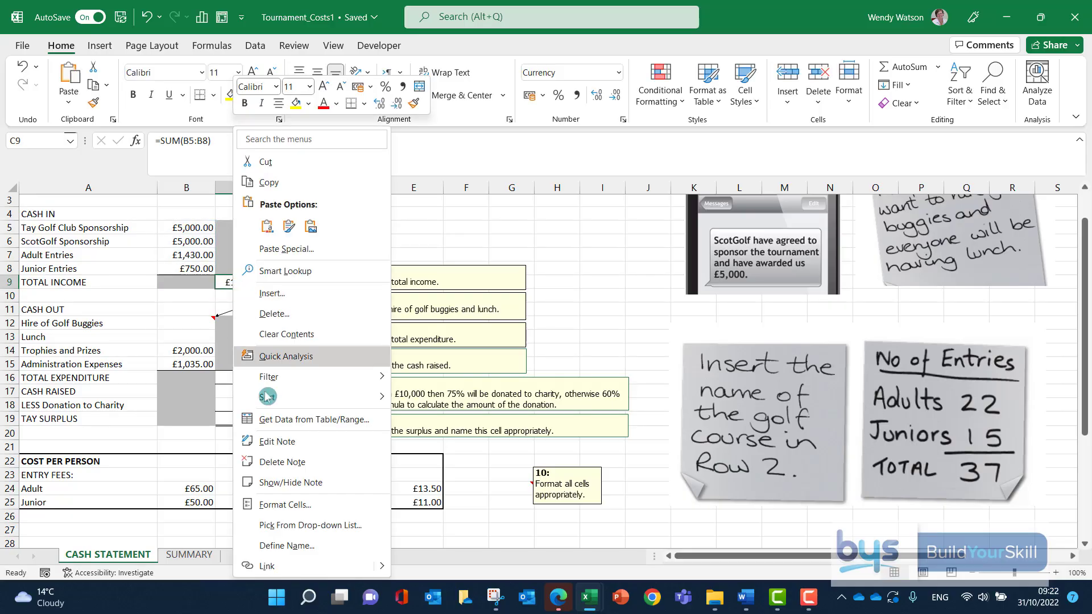
pyautogui.click(276, 463)
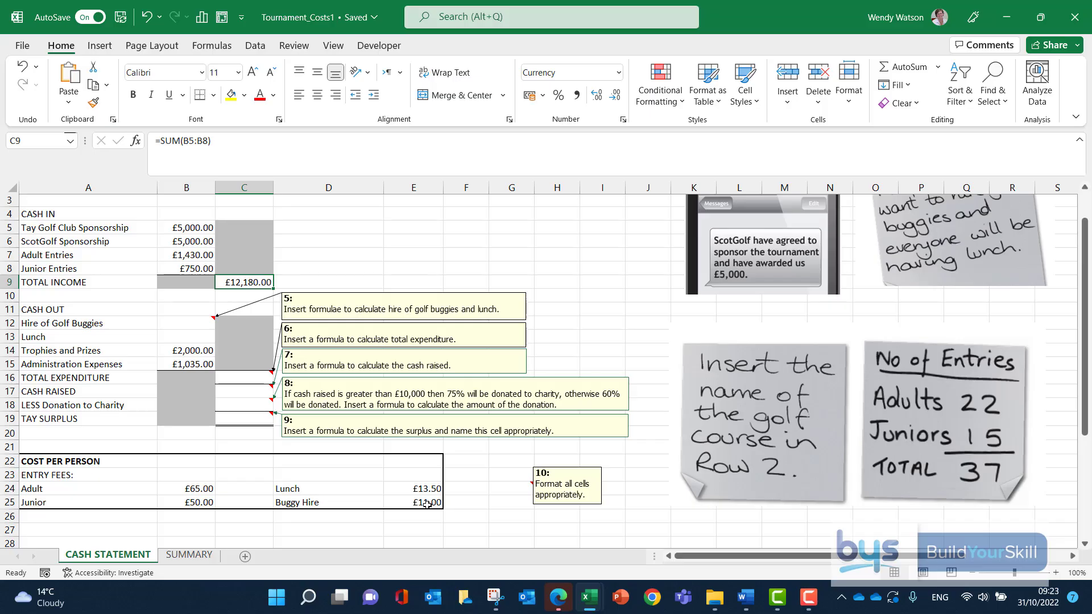
# Calculate the Hire of Golf Buggies cost in B12 with the formula =E25*11
pyautogui.scroll(1, 398, 285)
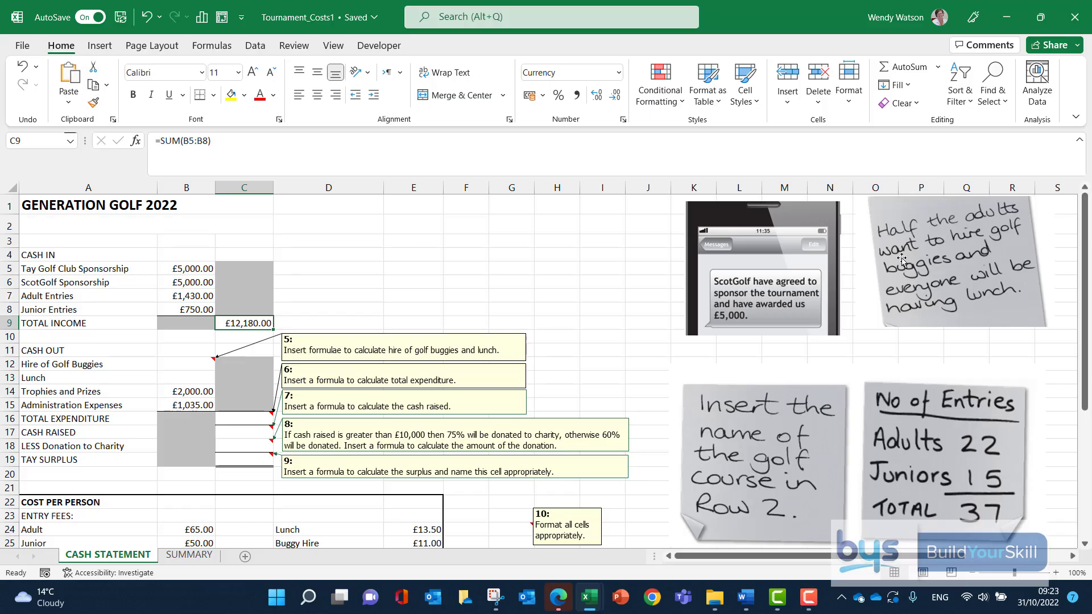
pyautogui.click(175, 365)
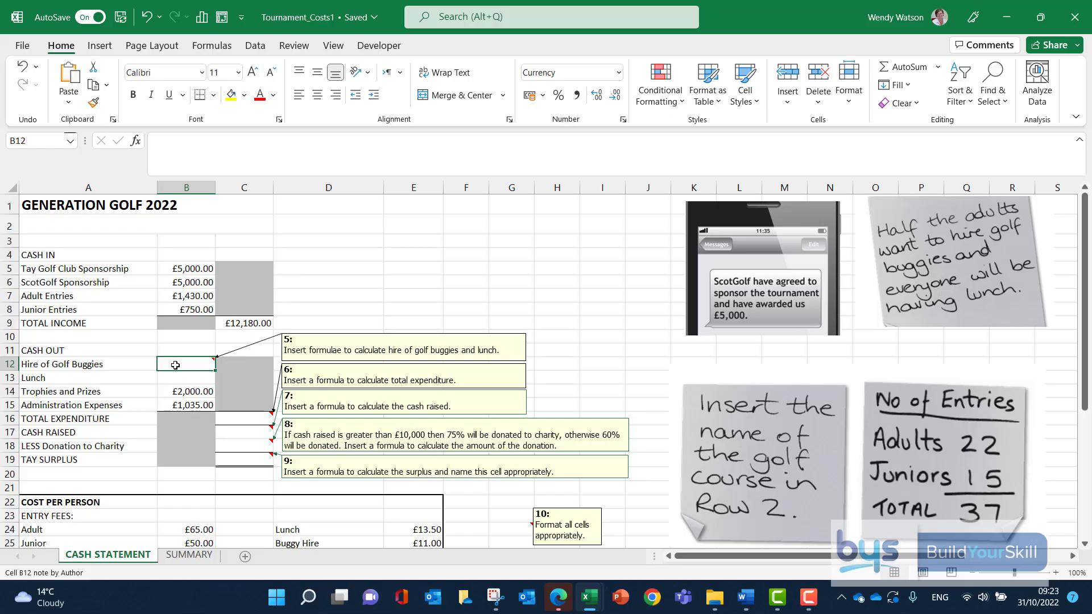
pyautogui.write('=')
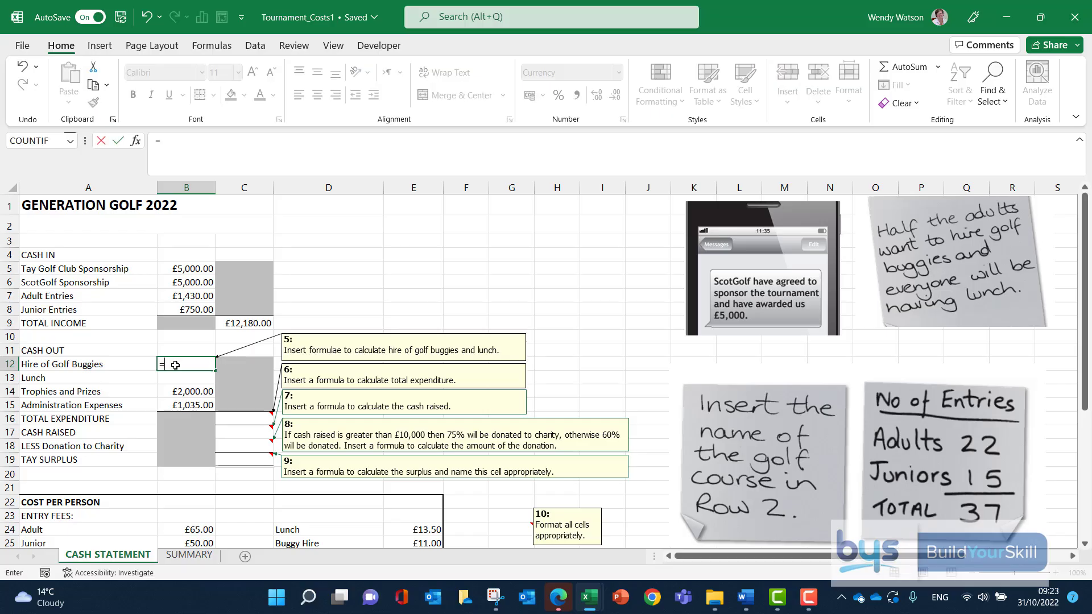
pyautogui.click(415, 543)
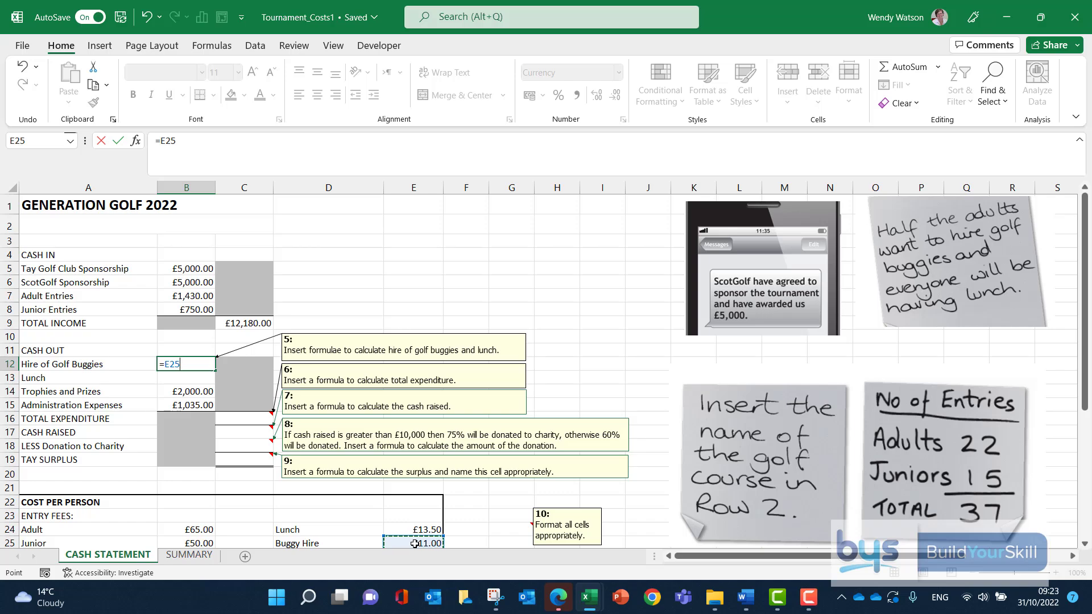
pyautogui.write('*')
pyautogui.write('11')
pyautogui.press('Return')
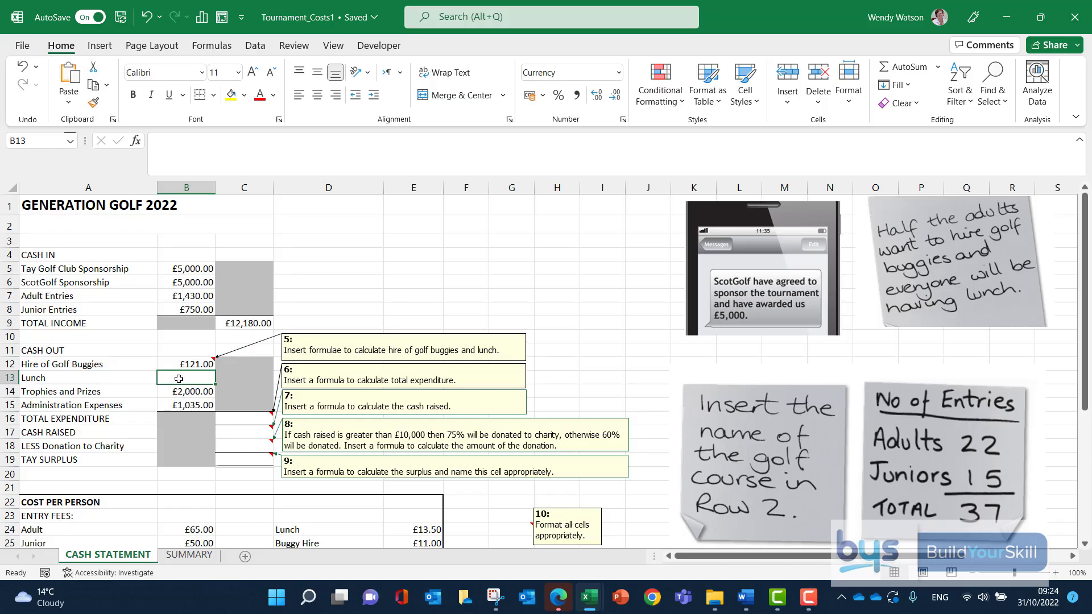
# Calculate the Lunch cost in B13 with the formula =E24*37
pyautogui.write('=')
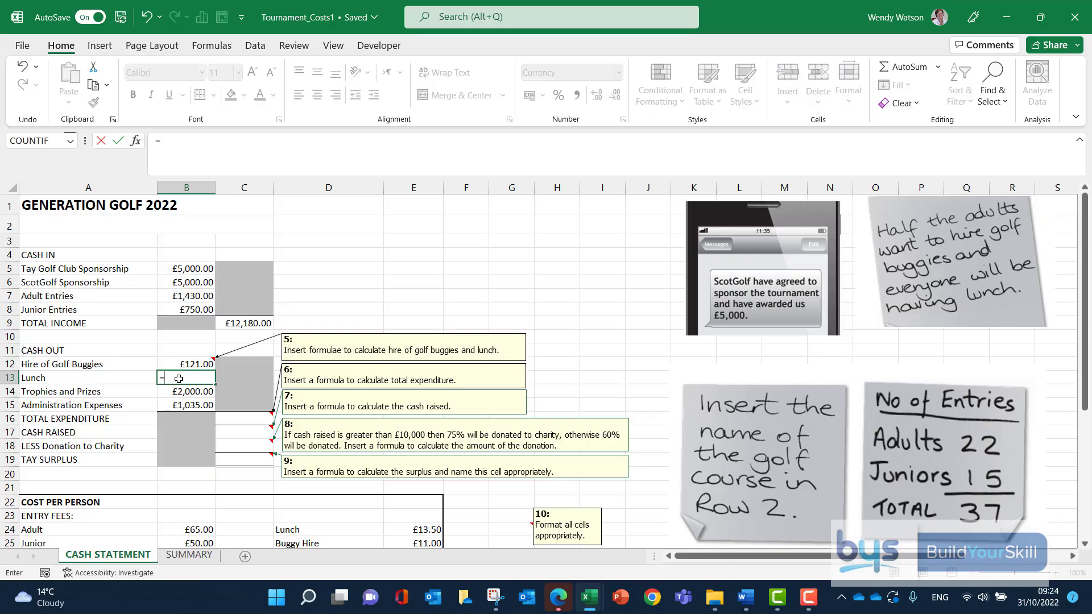
pyautogui.click(424, 531)
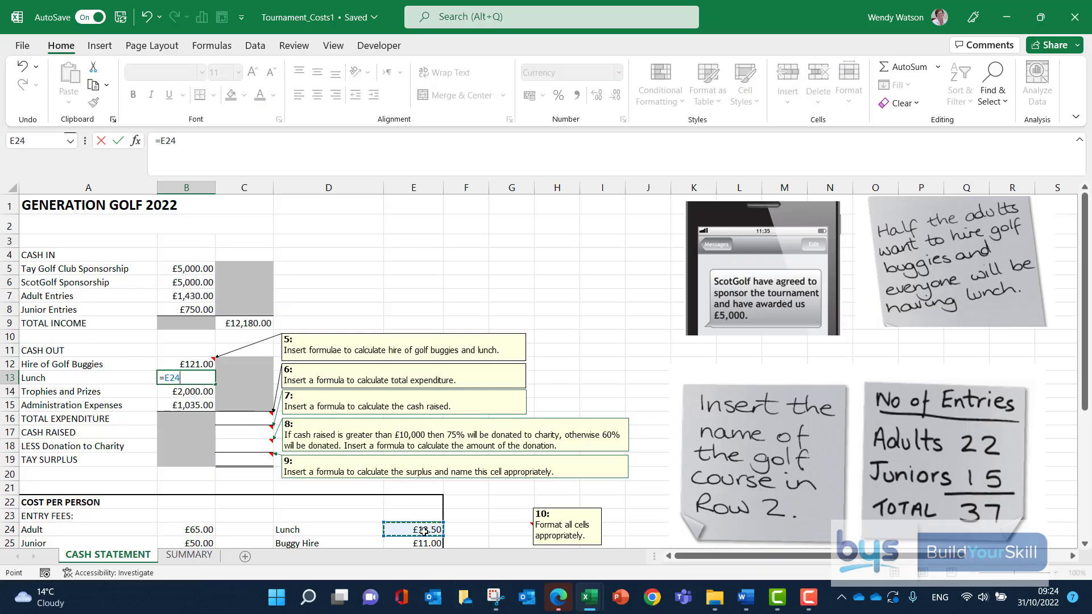
pyautogui.write('*37')
pyautogui.press('Return')
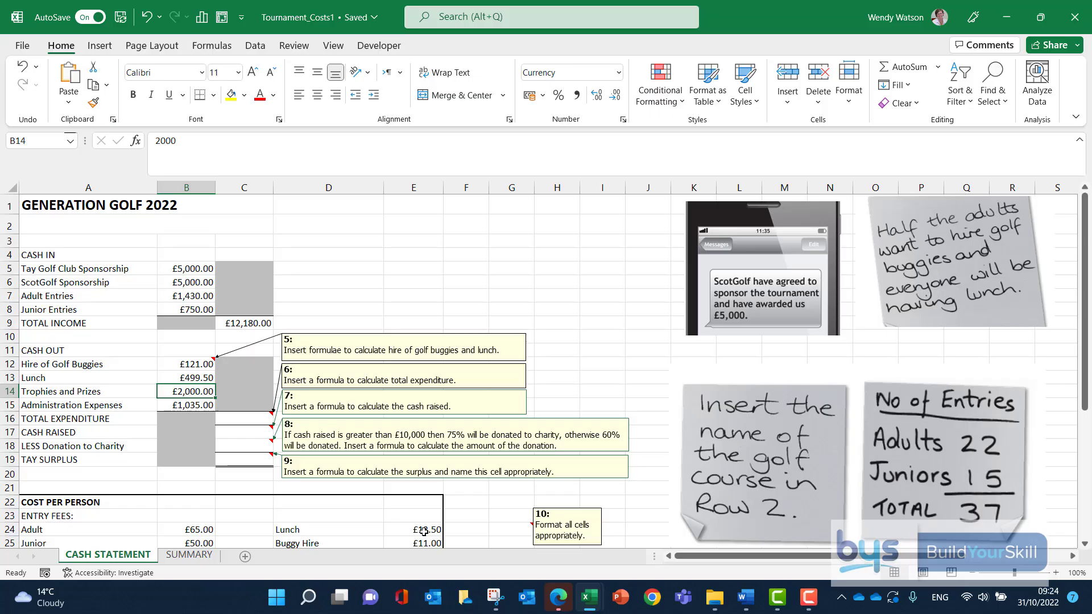
# Delete note 5, about golf buggy hire and lunch, from cell B12
pyautogui.click(205, 364)
pyautogui.rightClick(207, 364)
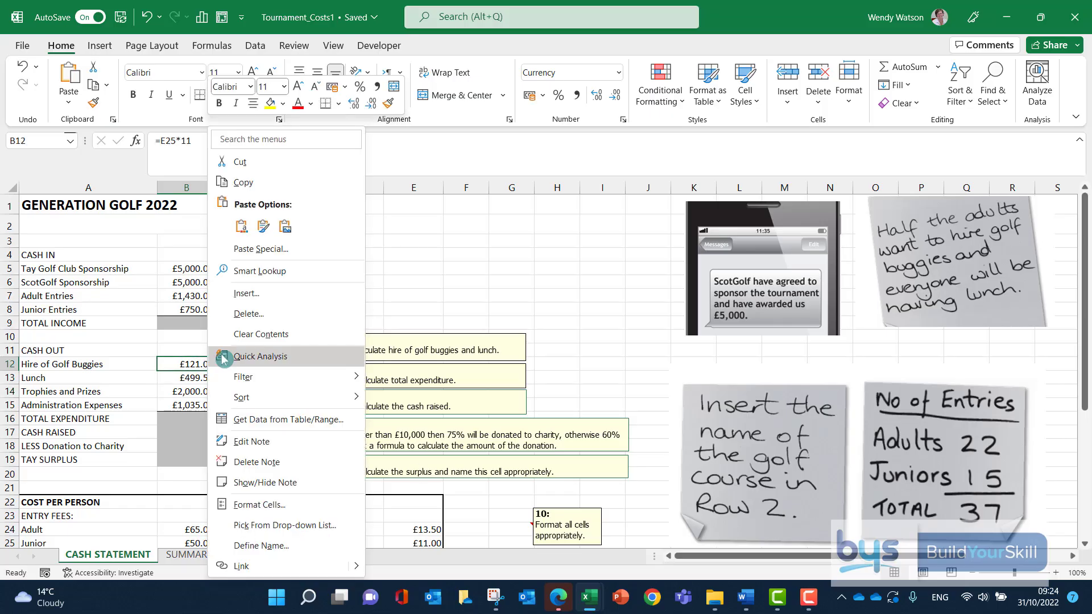
pyautogui.click(241, 462)
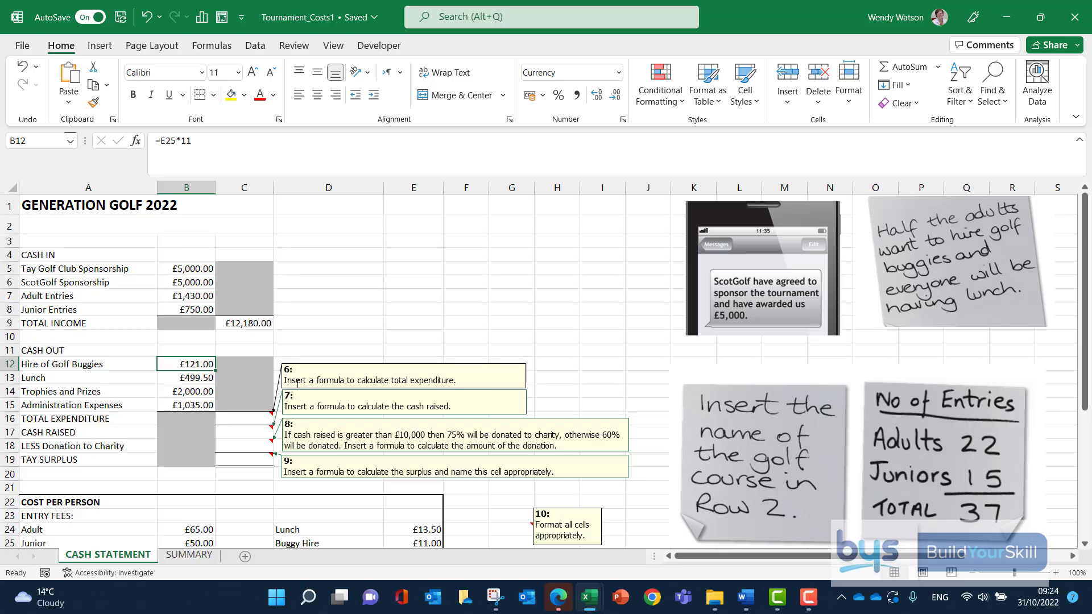
# Calculate TOTAL EXPENDITURE in C16 with the AutoSum formula =SUM(B12:B15) and delete note 6 from that cell
pyautogui.click(238, 417)
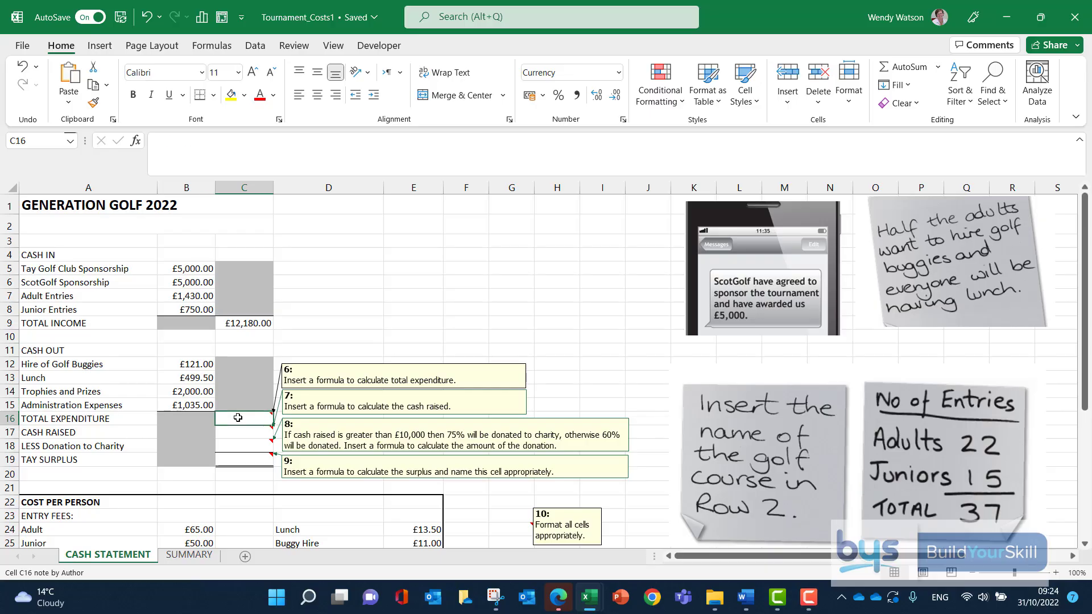
pyautogui.click(903, 68)
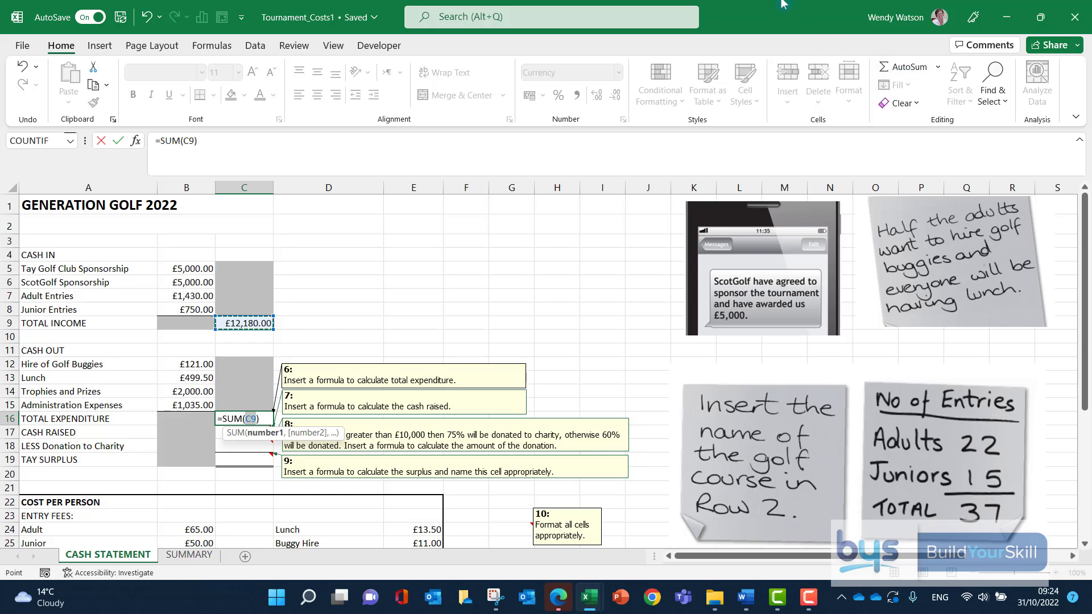
pyautogui.moveTo(176, 361); pyautogui.dragTo(173, 401)
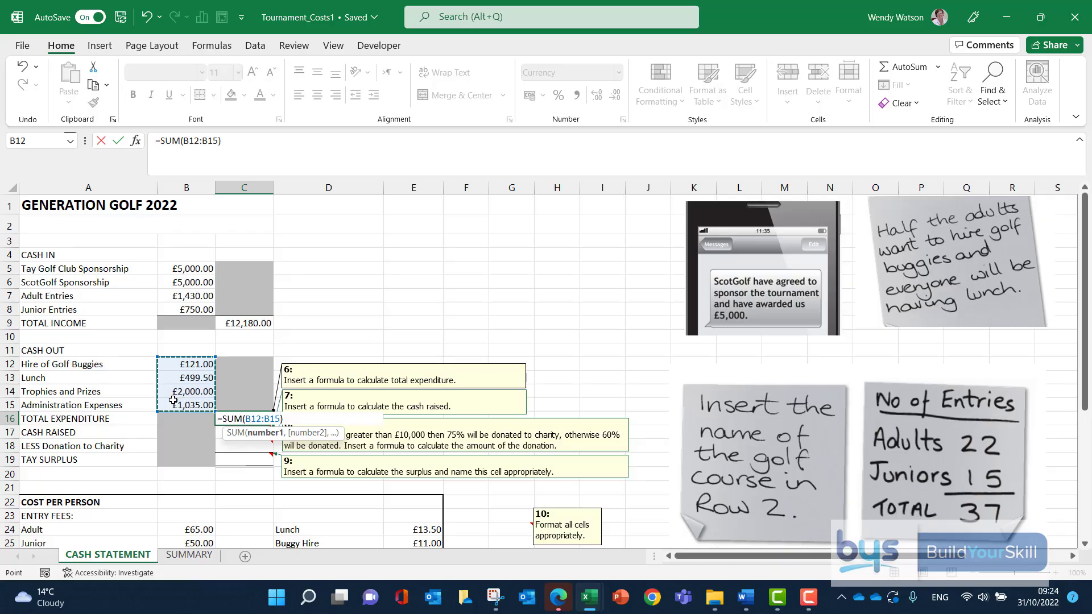
pyautogui.press('Return')
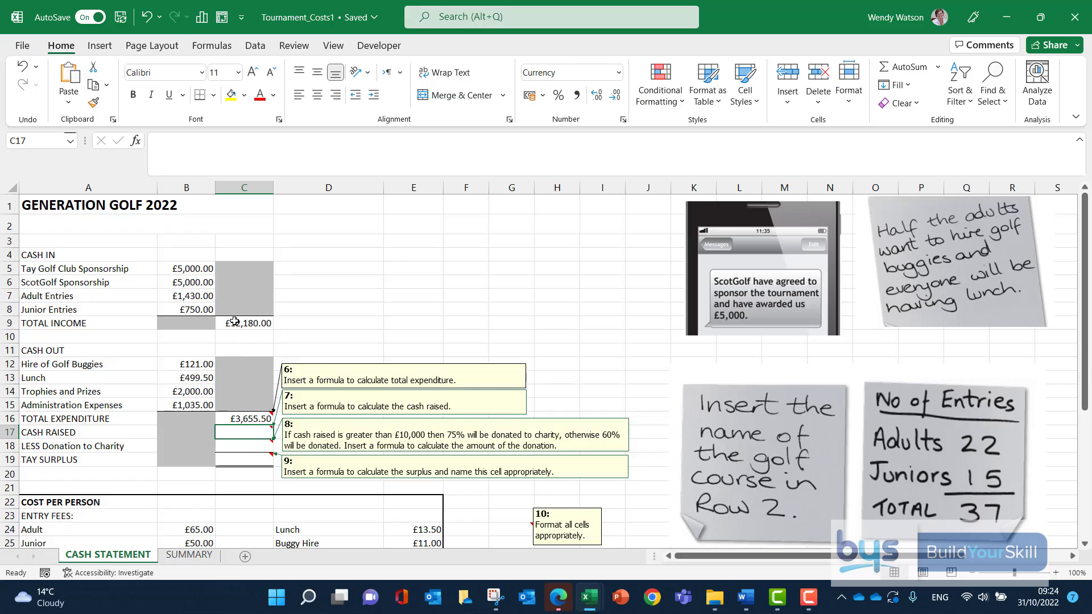
pyautogui.rightClick(235, 419)
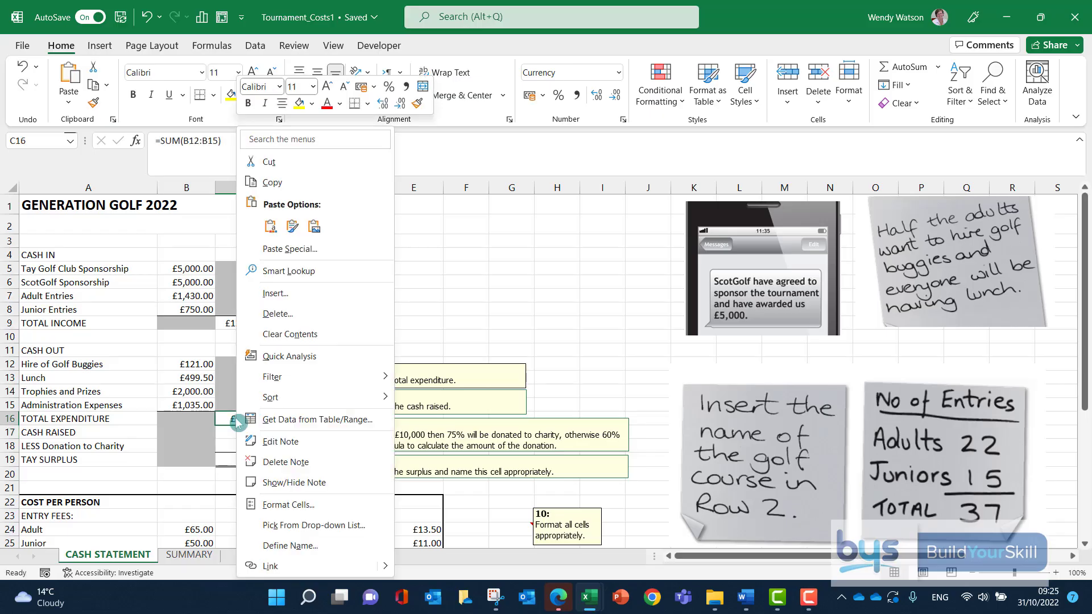
pyautogui.click(273, 451)
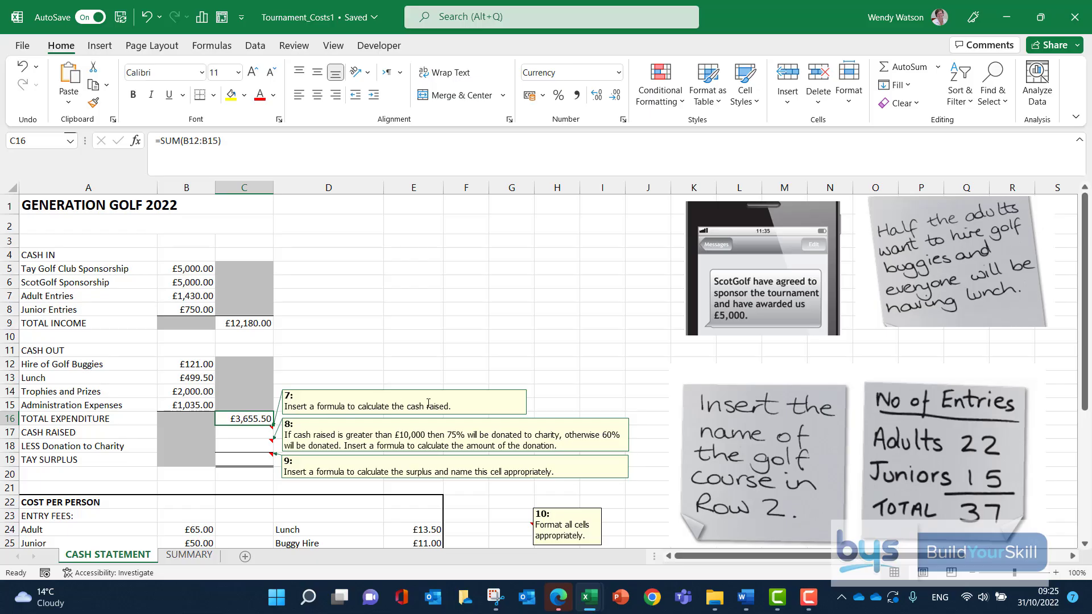
# Calculate CASH RAISED in C17 with the formula =C9-C16 and delete note 7 from that cell
pyautogui.click(239, 433)
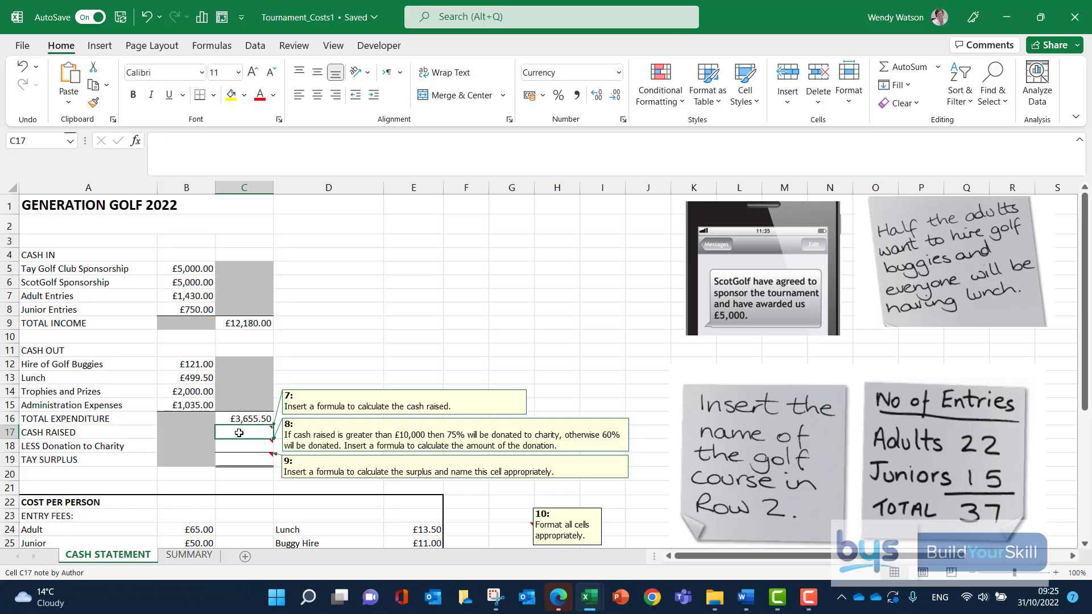
pyautogui.write('=')
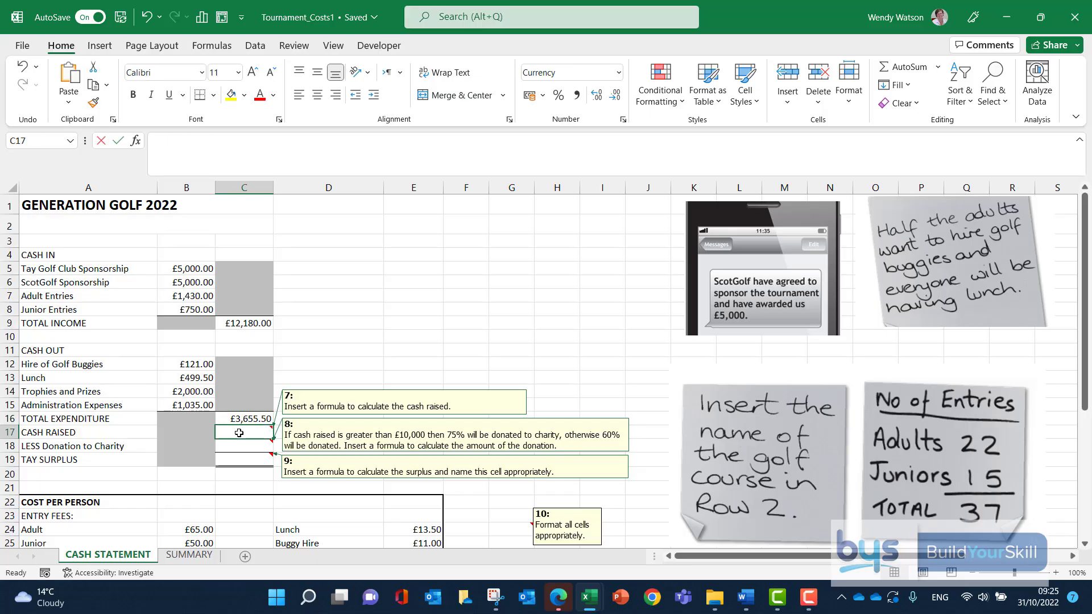
pyautogui.click(233, 324)
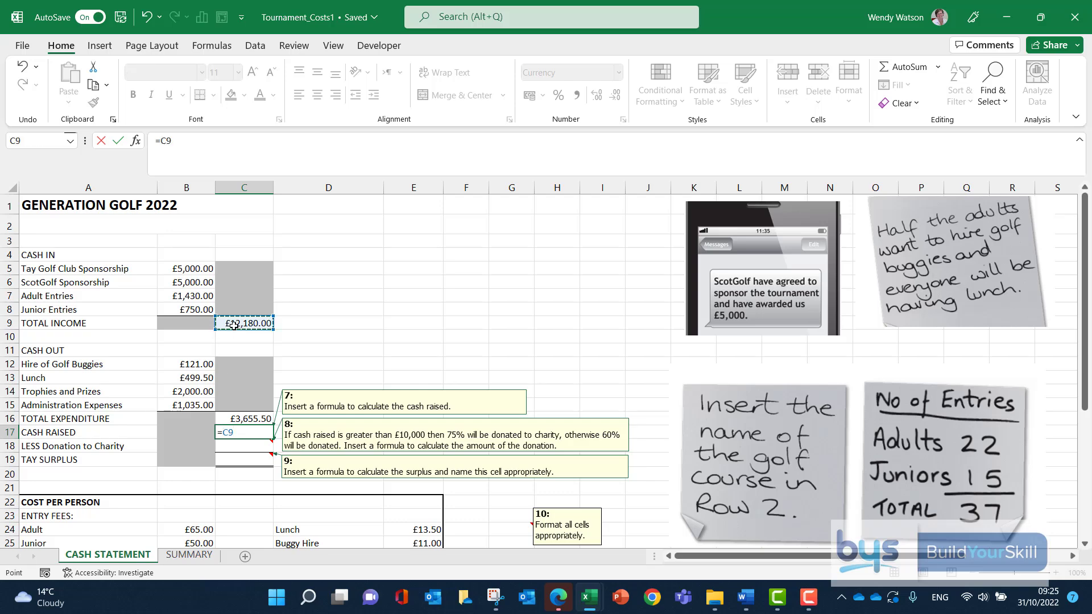
pyautogui.write('-')
pyautogui.click(242, 419)
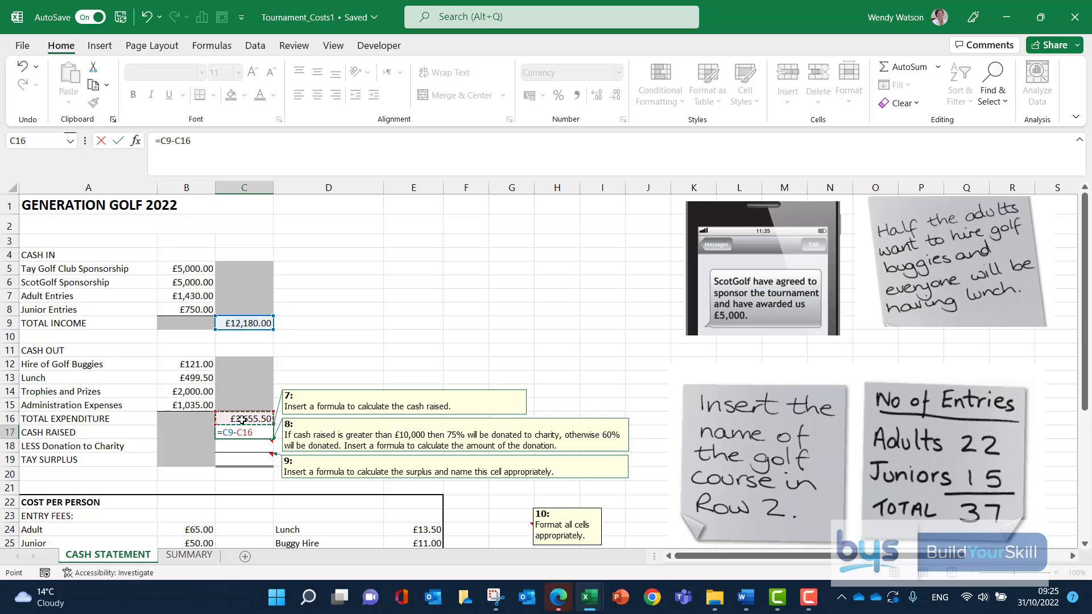
pyautogui.press('Return')
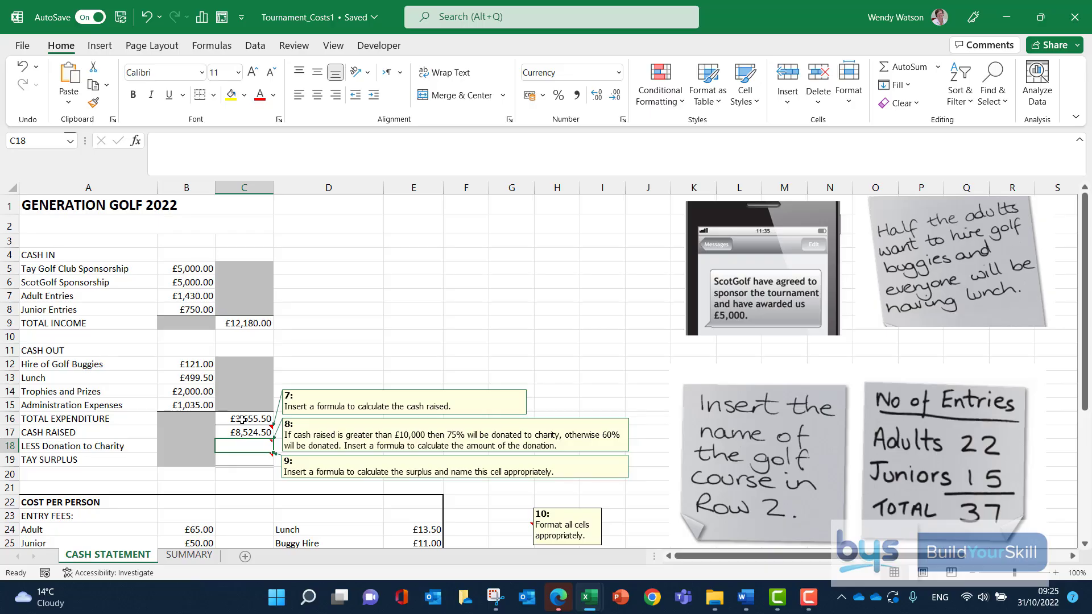
pyautogui.rightClick(251, 432)
pyautogui.click(278, 460)
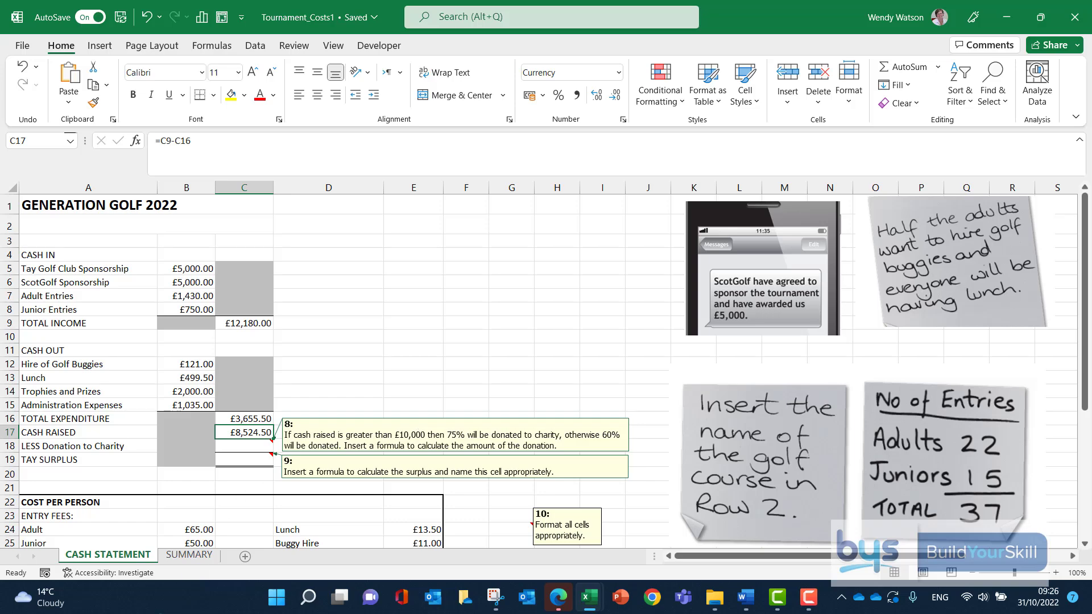
# Start an IF function in C18 for the LESS Donation to Charity amount and open its Function Arguments dialog
pyautogui.click(239, 445)
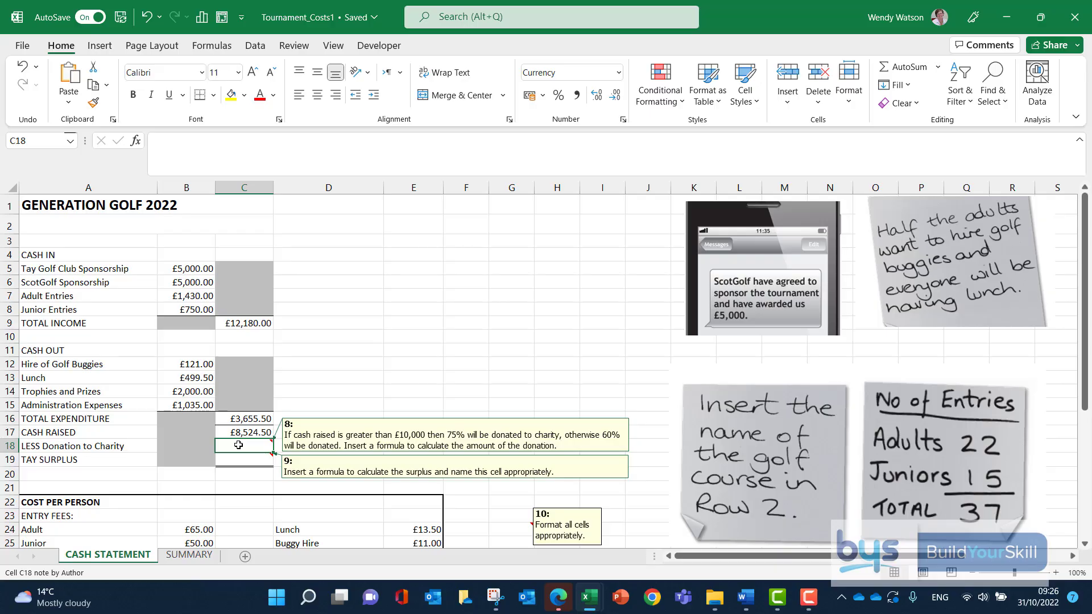
pyautogui.write('=')
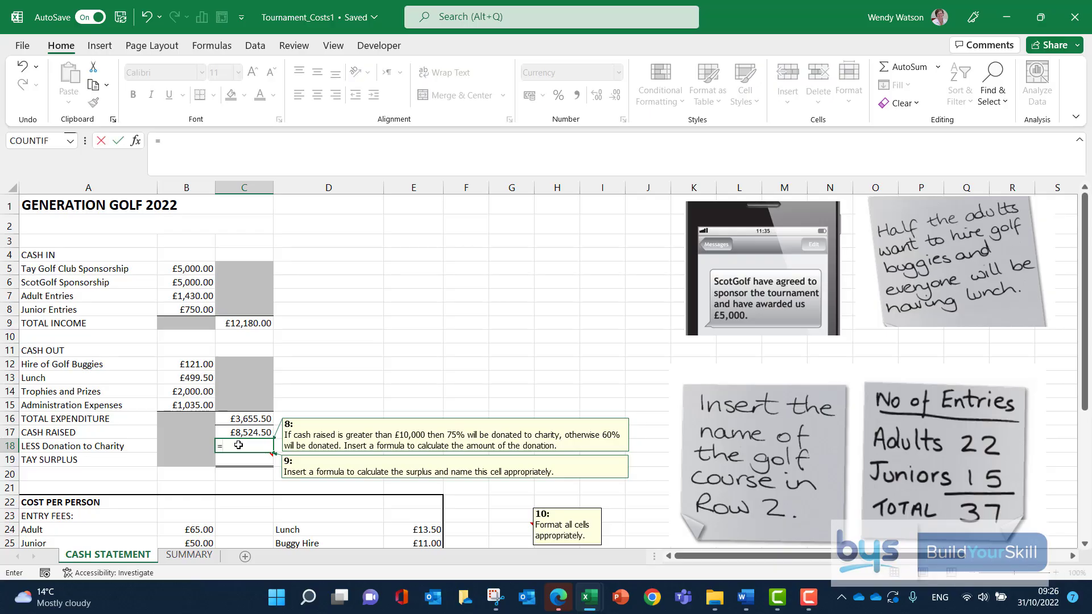
pyautogui.write('IF')
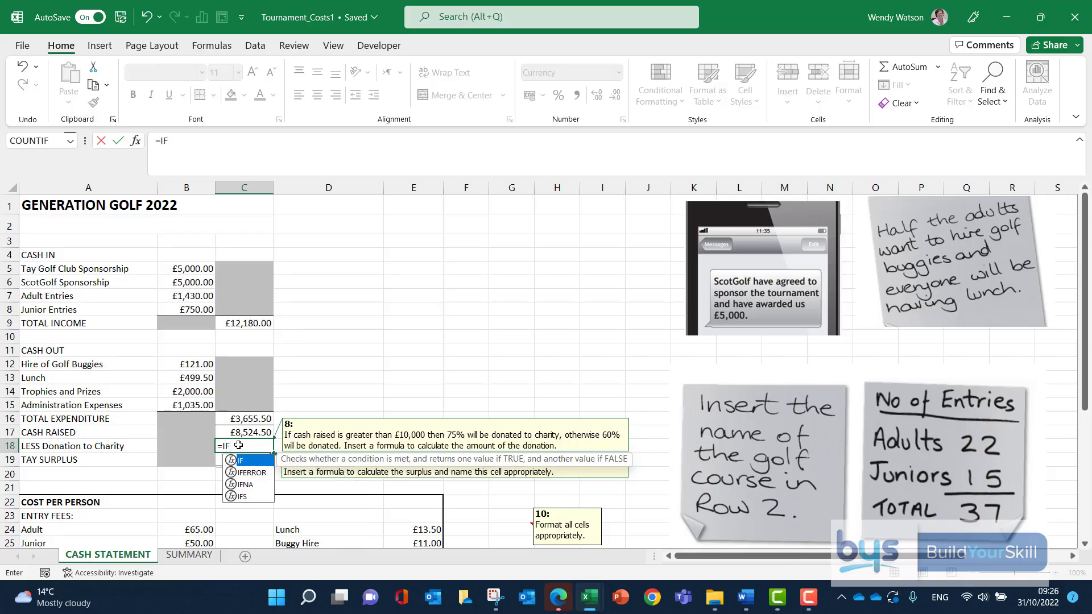
pyautogui.write('(')
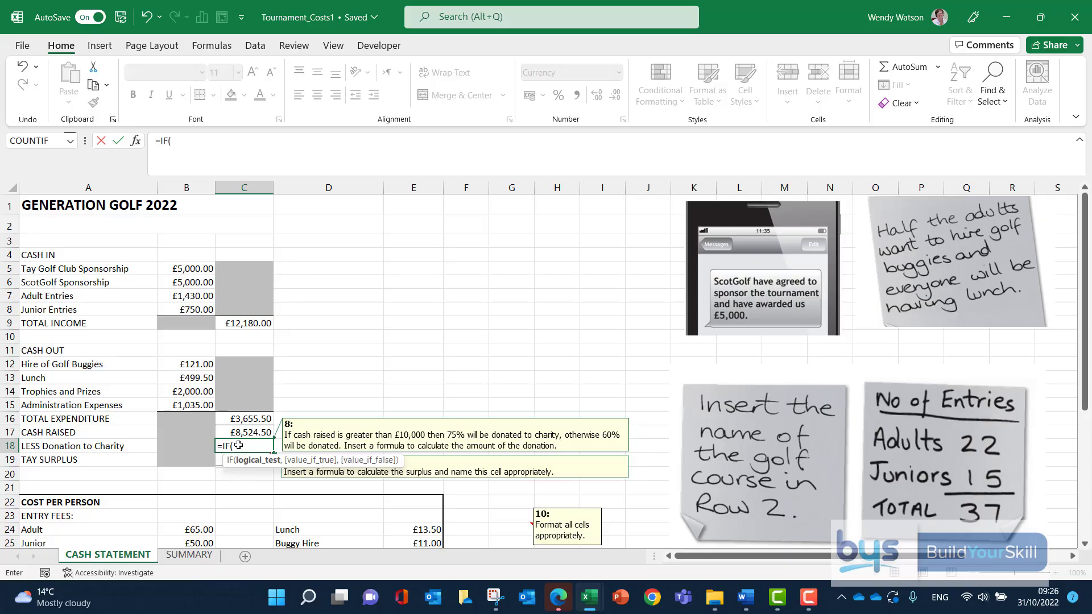
pyautogui.click(203, 51)
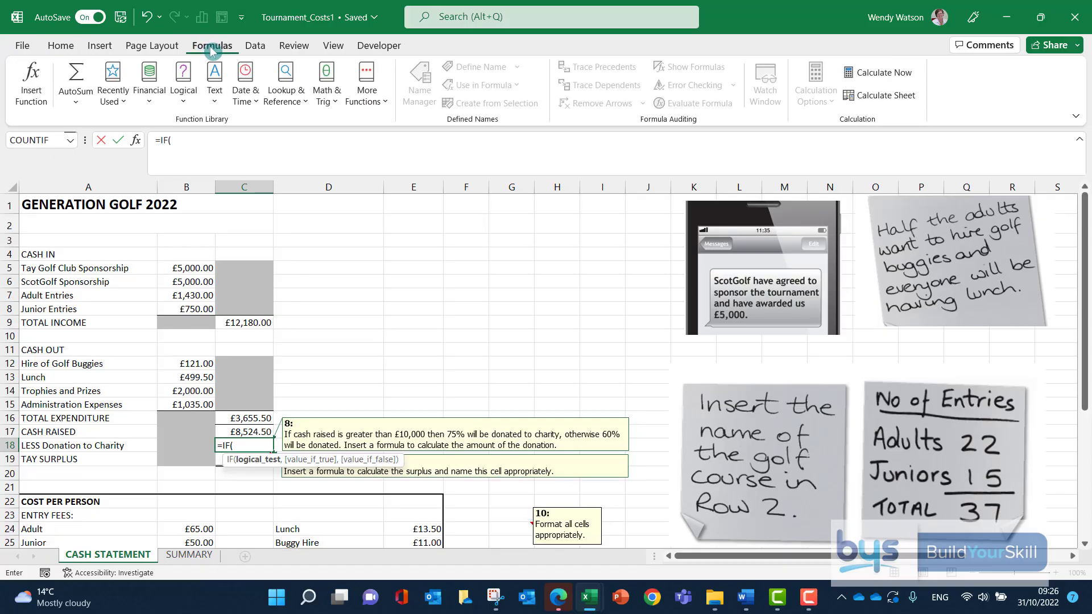
pyautogui.click(40, 91)
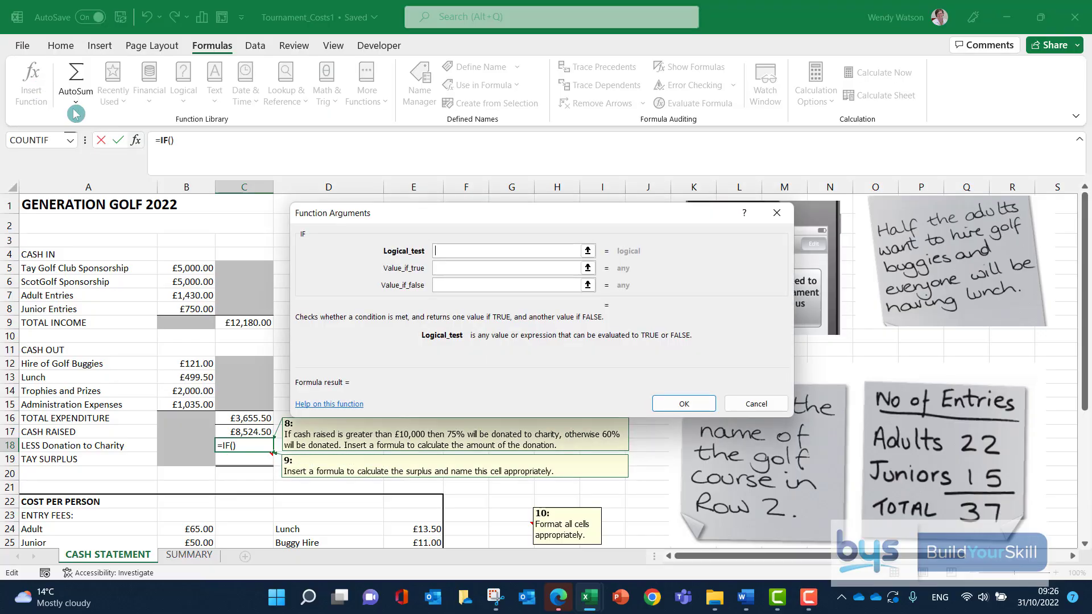
# Set the IF function's logical test to C17>10000, checking whether the cash raised exceeds 10000
pyautogui.moveTo(433, 210)
pyautogui.mouseDown()
pyautogui.moveTo(448, 214)
pyautogui.moveTo(468, 195)
pyautogui.moveTo(433, 199)
pyautogui.mouseUp()
pyautogui.click(433, 253)
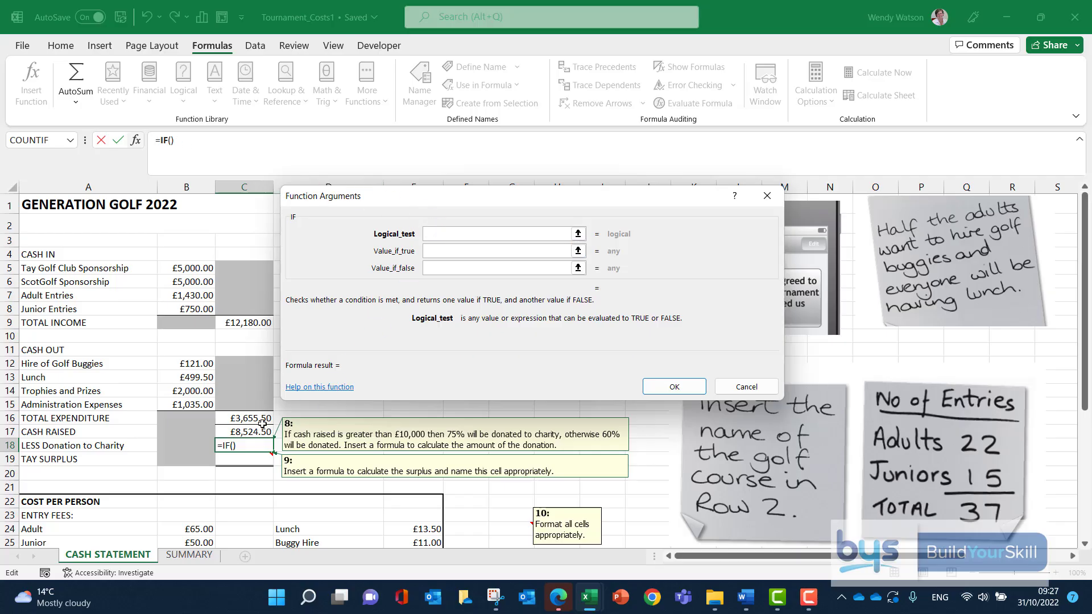
pyautogui.click(234, 433)
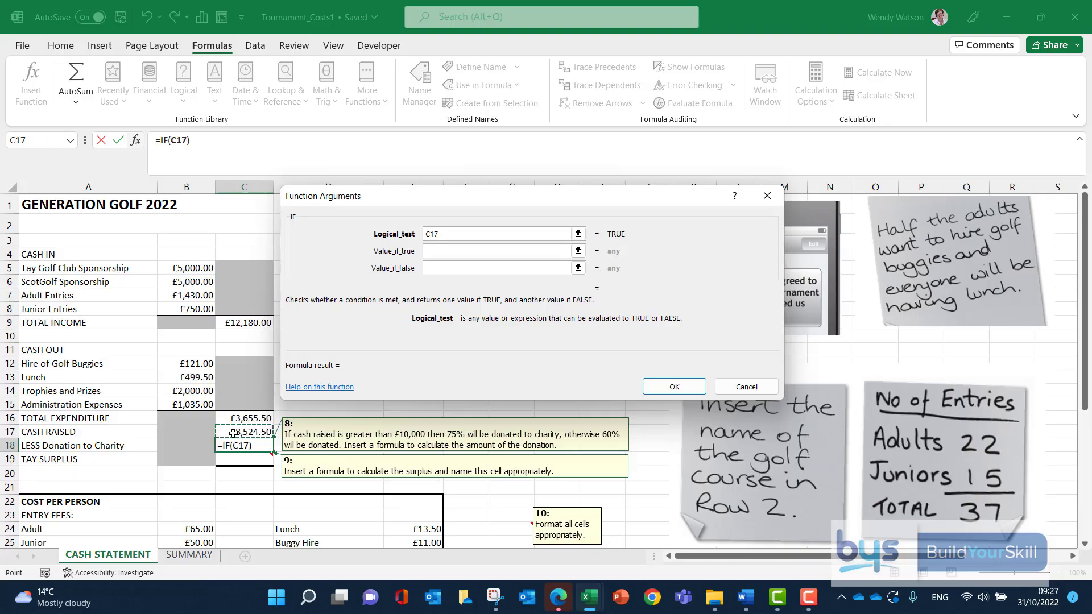
pyautogui.write('>10000')
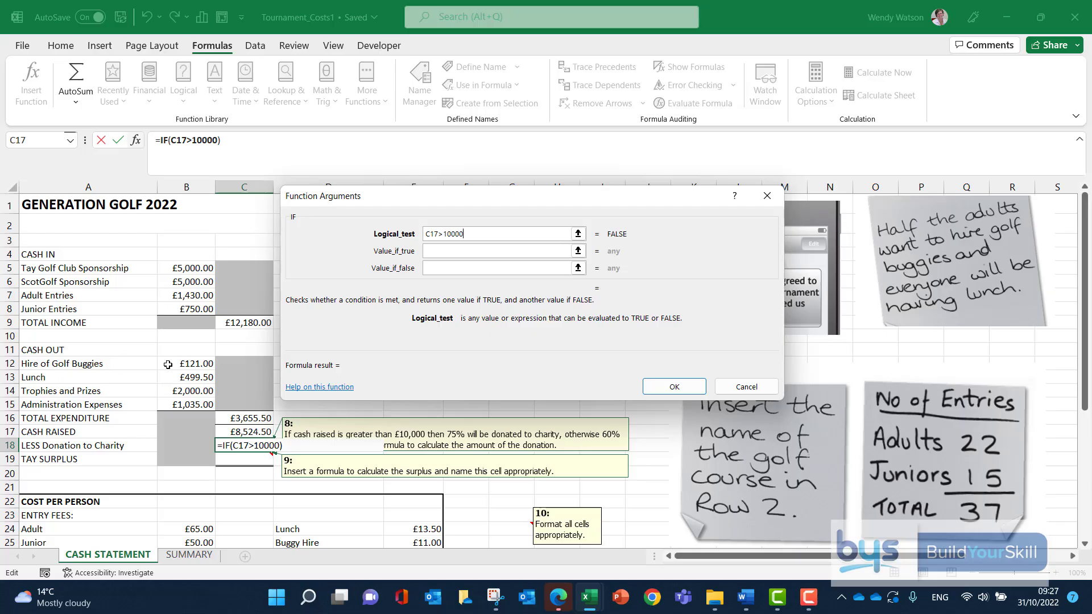
# Set the IF function's value if true to C17*75%, donating 75% of the cash raised
pyautogui.click(456, 253)
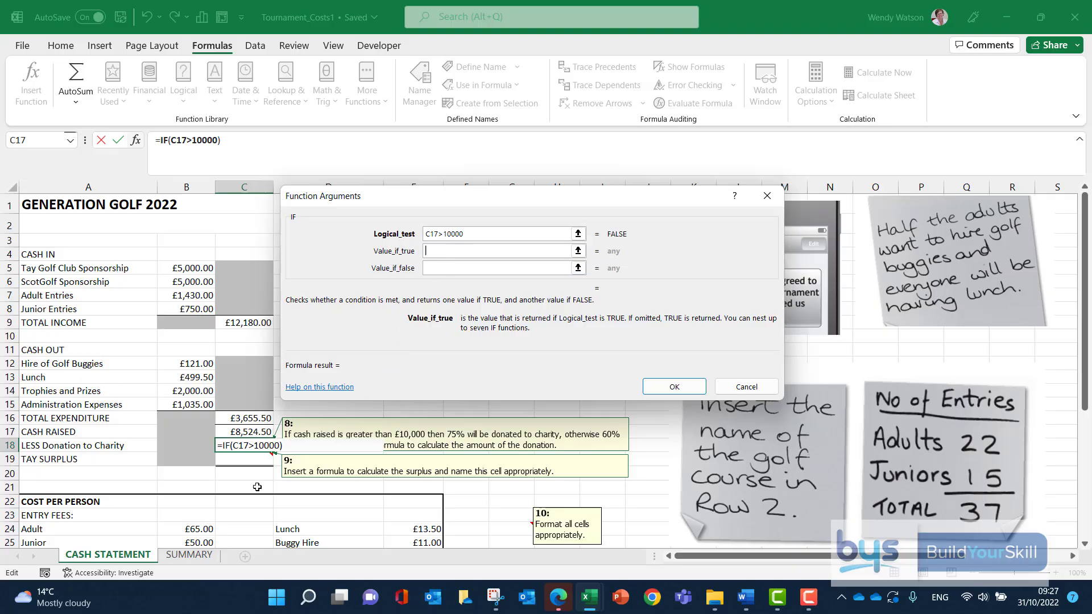
pyautogui.click(237, 434)
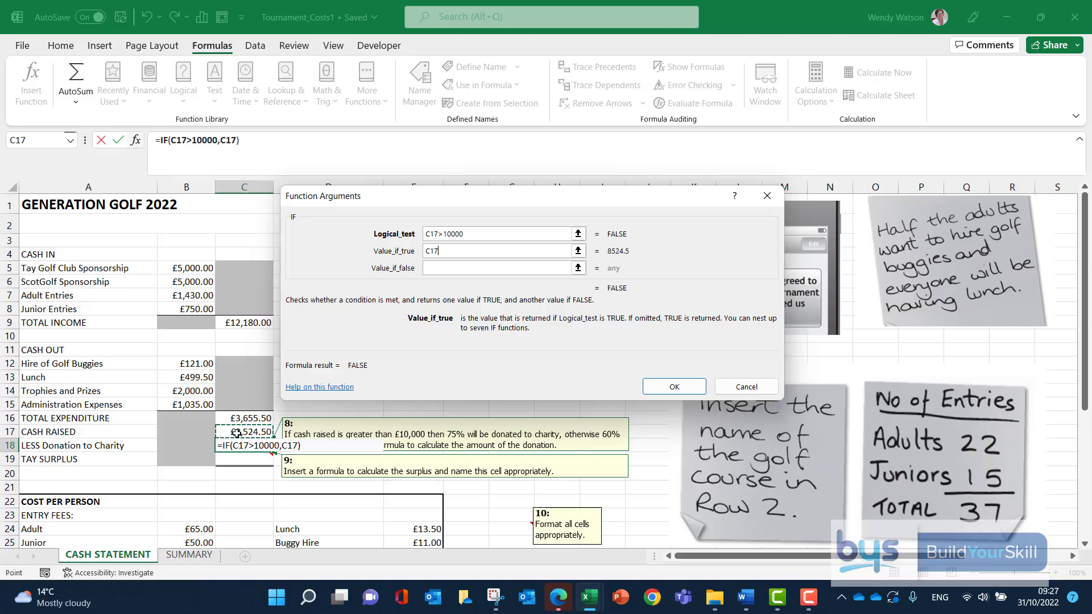
pyautogui.write('*')
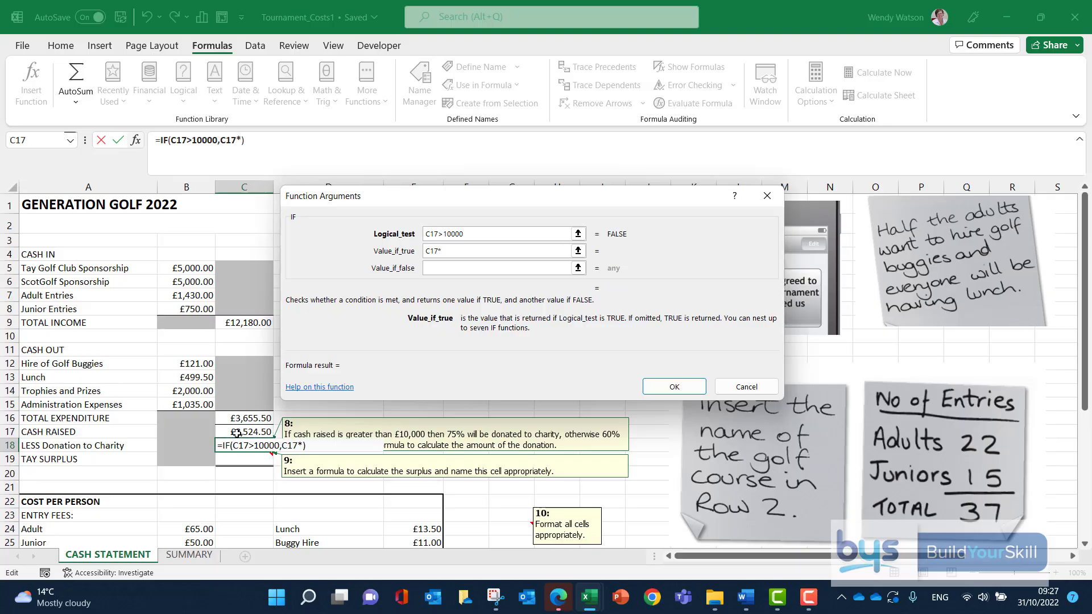
pyautogui.write('75%')
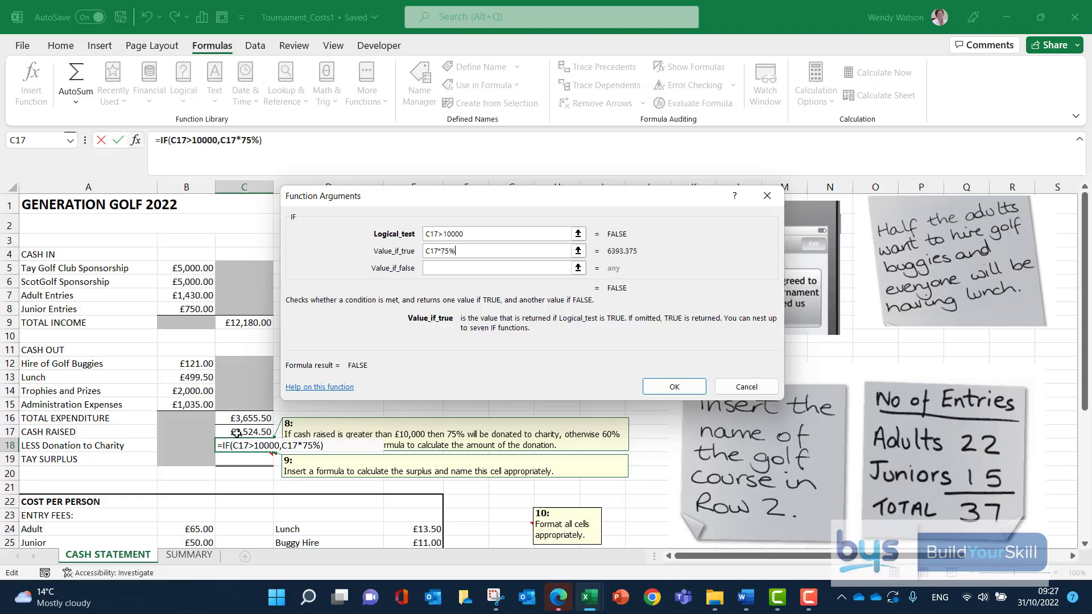
pyautogui.click(279, 404)
# Set the IF function's value if false to C17*60% and insert the completed function into C18
pyautogui.click(435, 268)
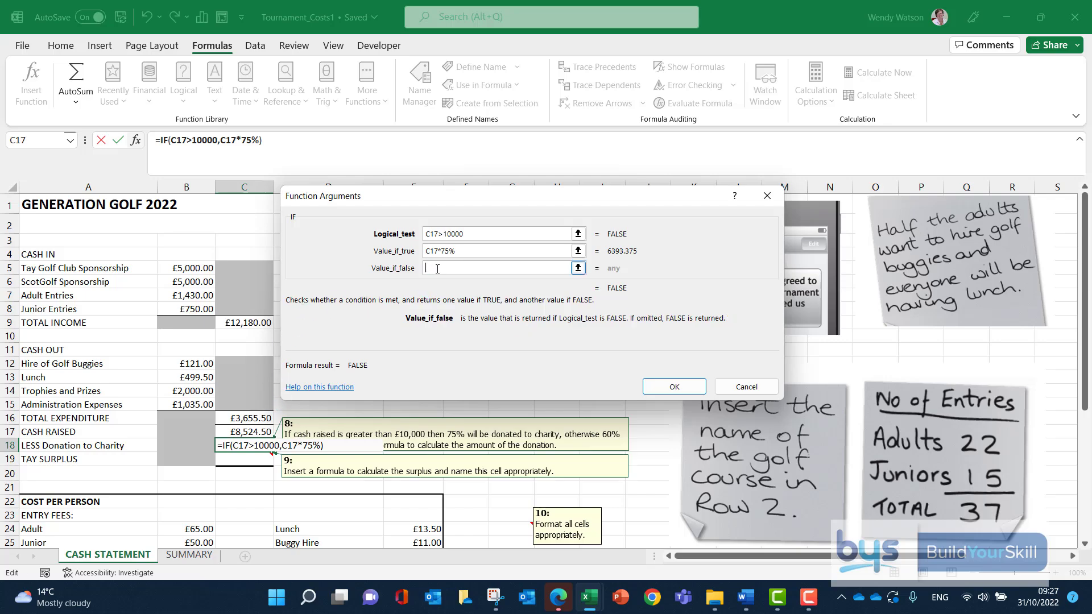
pyautogui.click(247, 431)
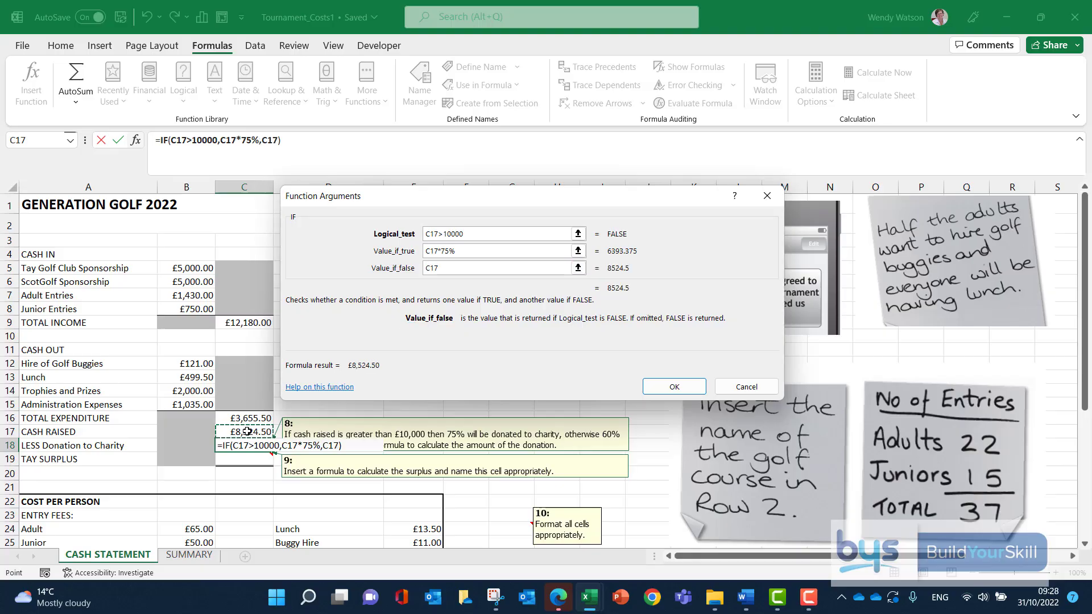
pyautogui.write('*')
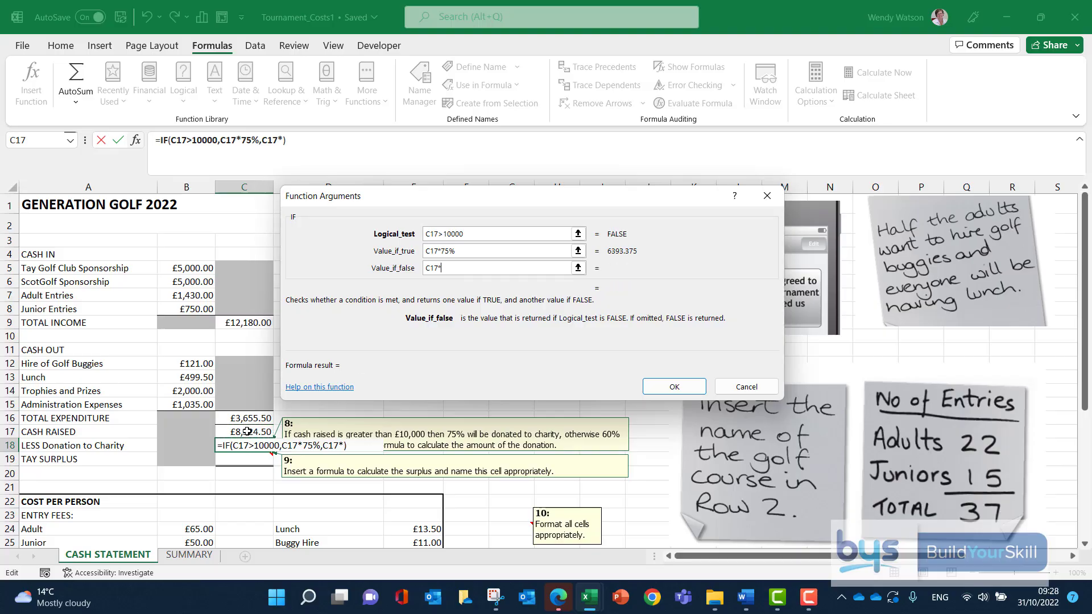
pyautogui.write('60')
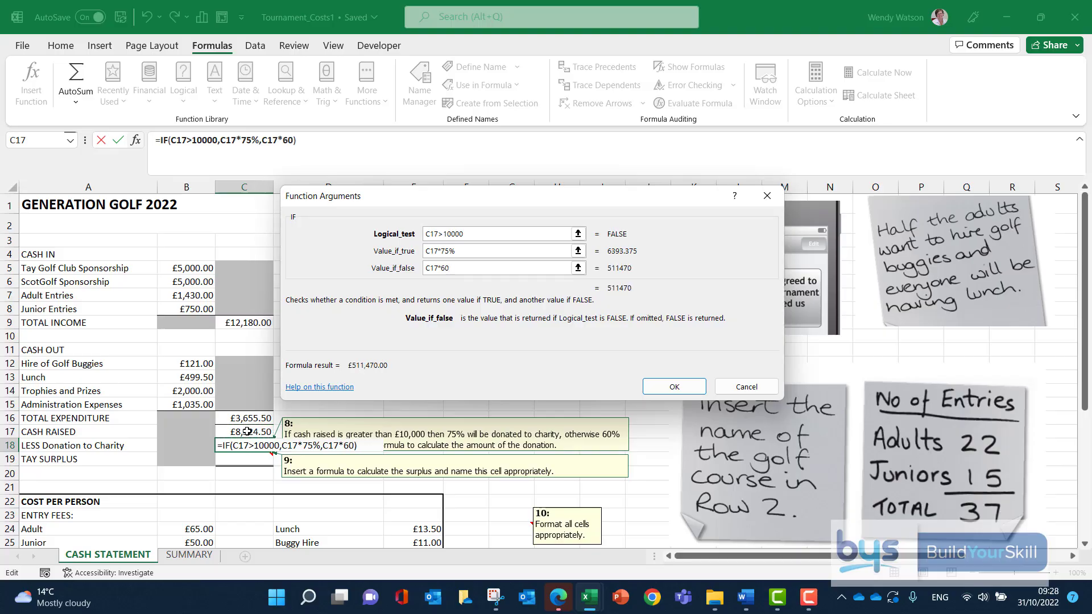
pyautogui.write('%')
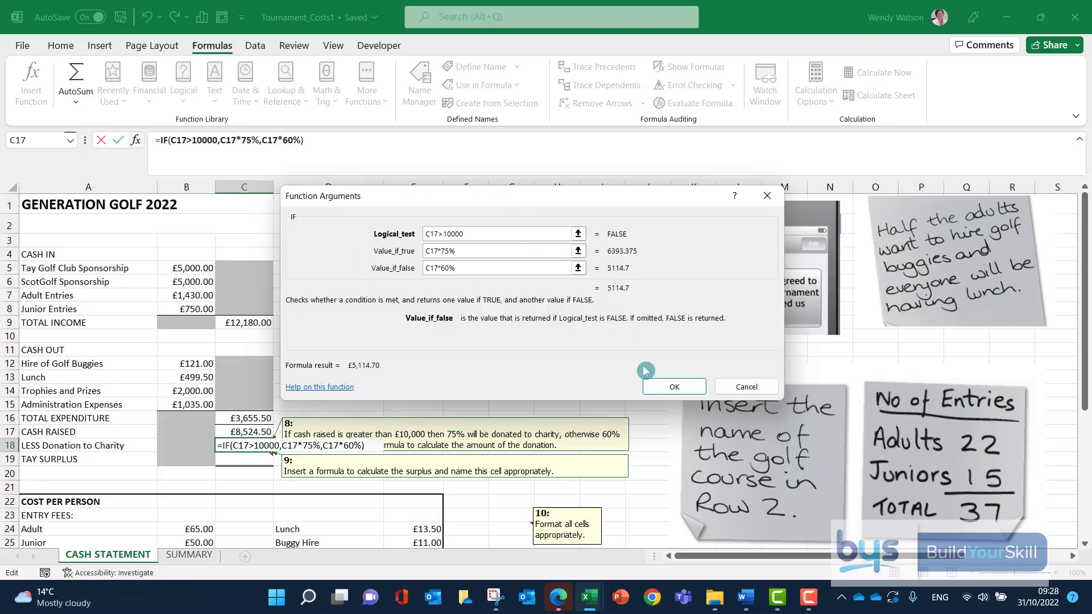
pyautogui.click(675, 387)
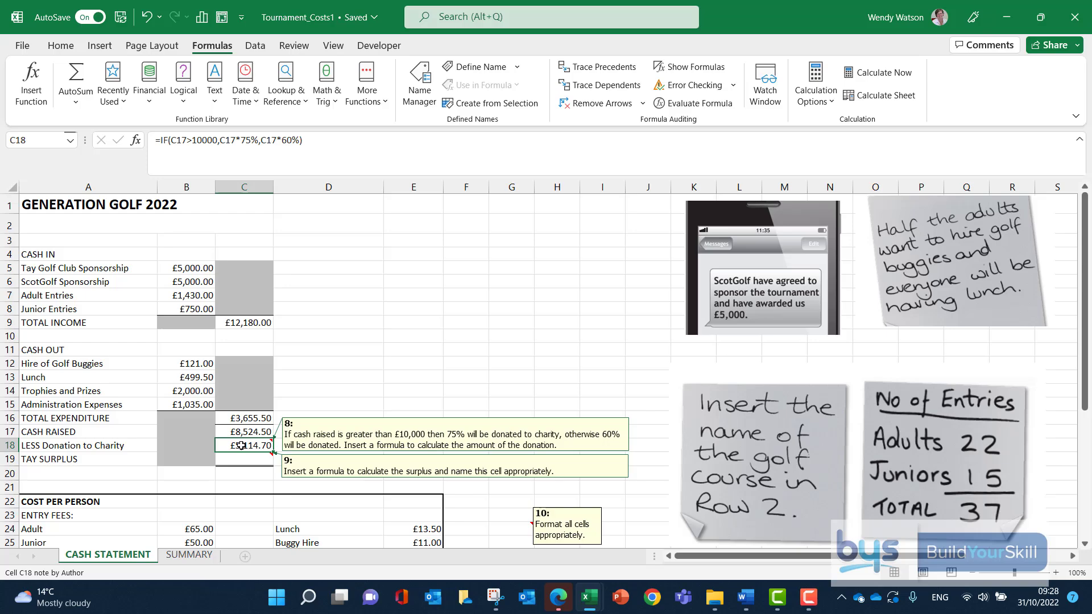
# Clear C18 and enter the donation formula directly in the cell as =IF(C17>10000,C17*75%,C17*60%)
pyautogui.press('Delete')
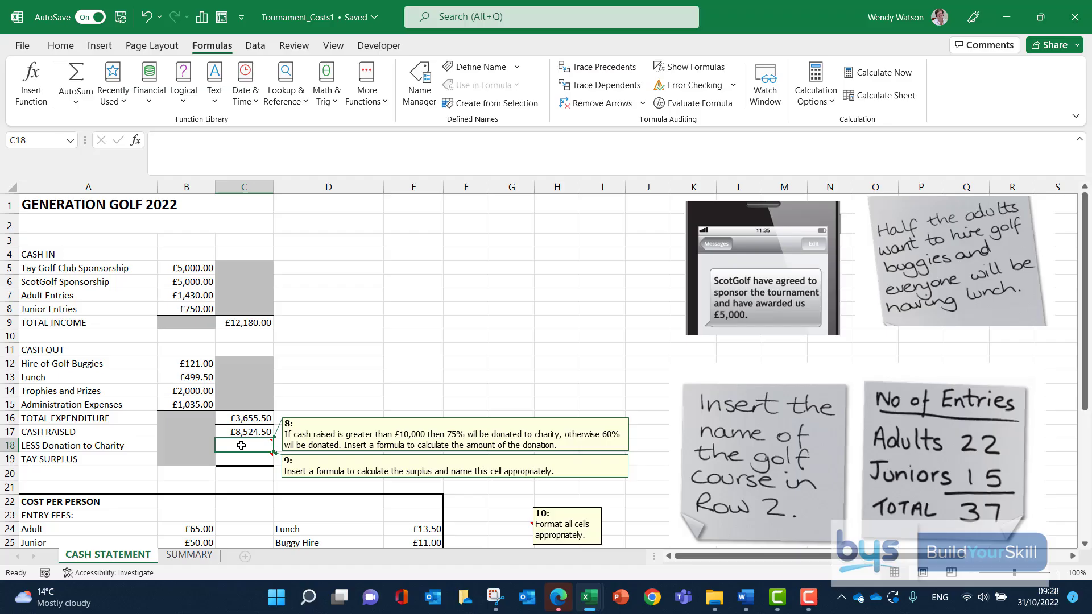
pyautogui.write('=IF')
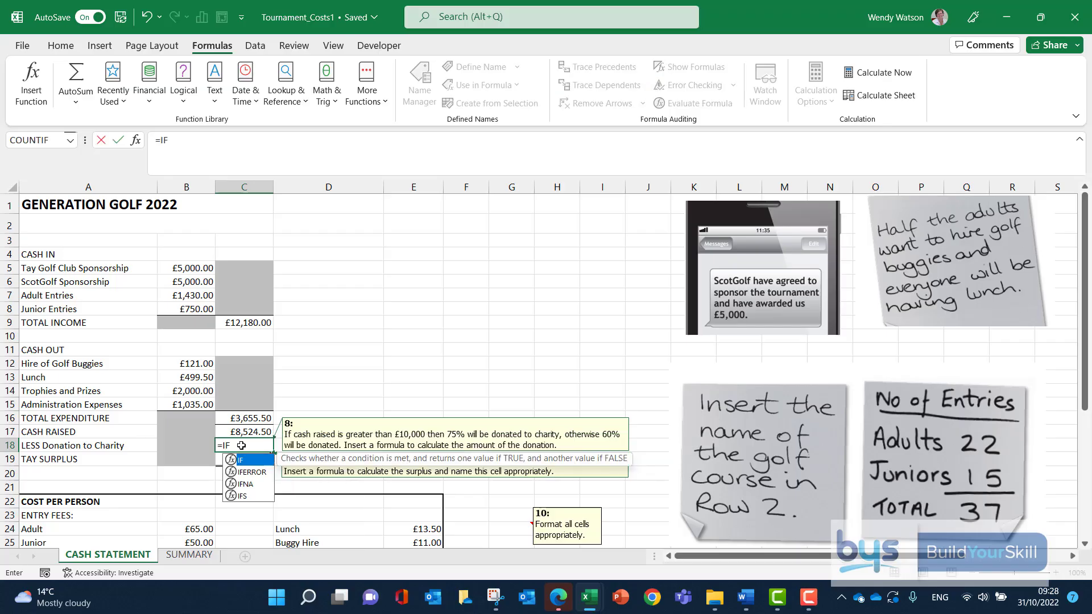
pyautogui.write('(')
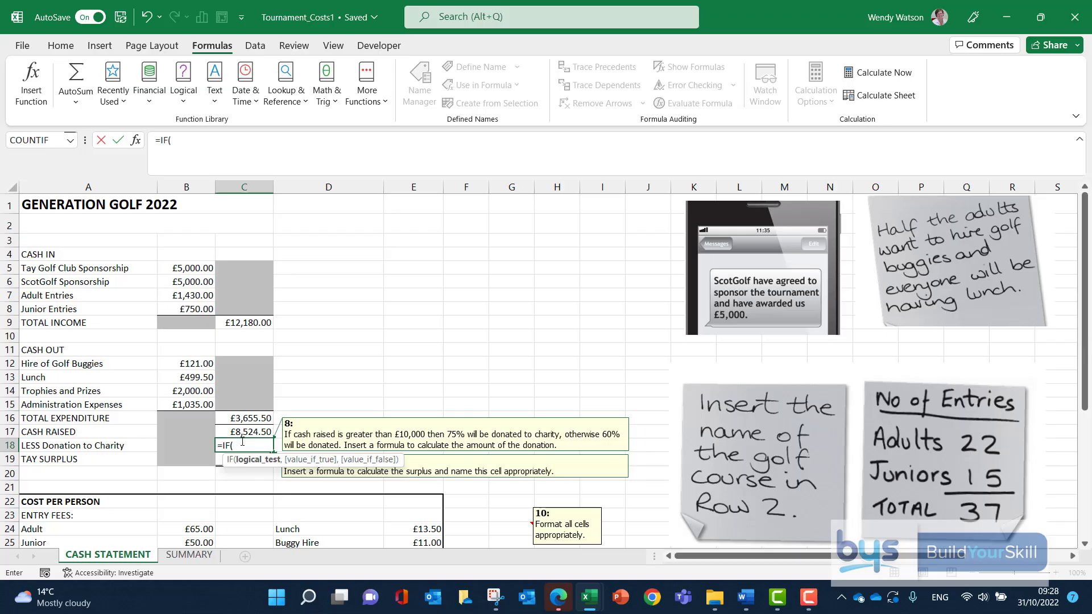
pyautogui.click(243, 434)
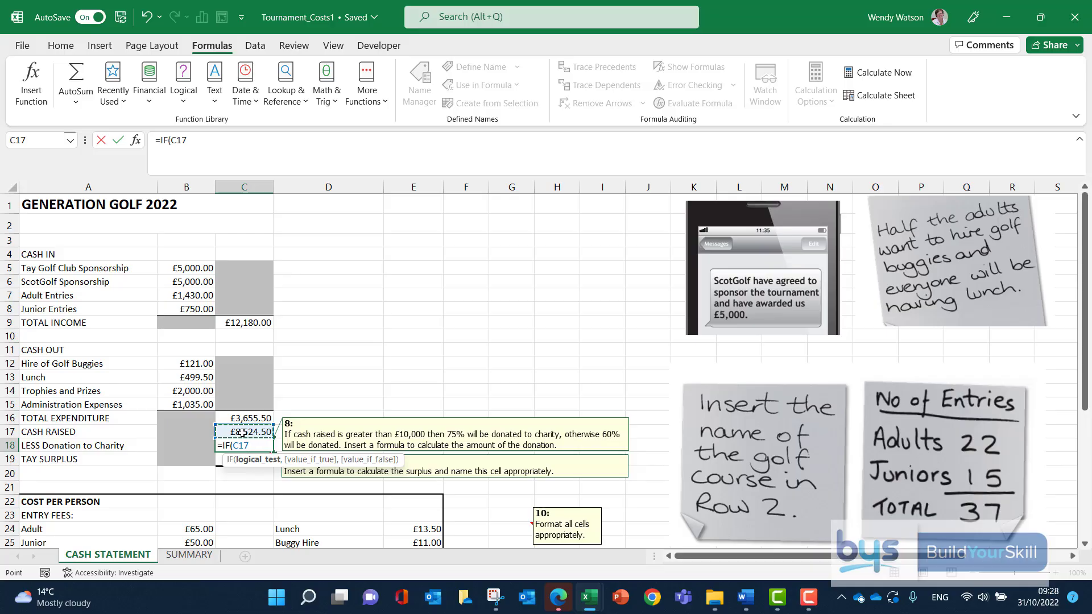
pyautogui.write('>10000,')
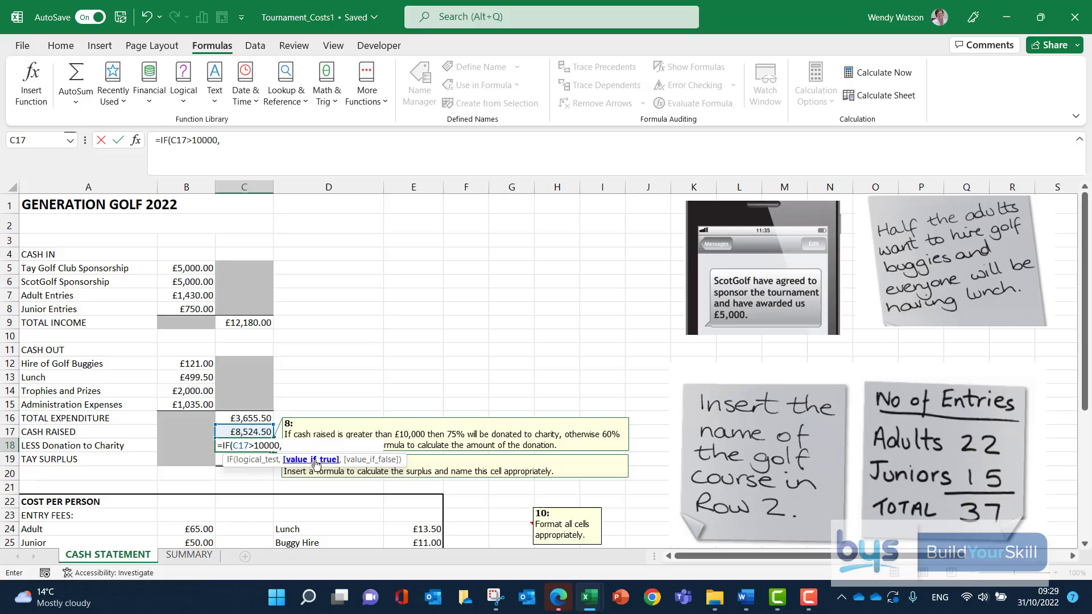
pyautogui.click(249, 431)
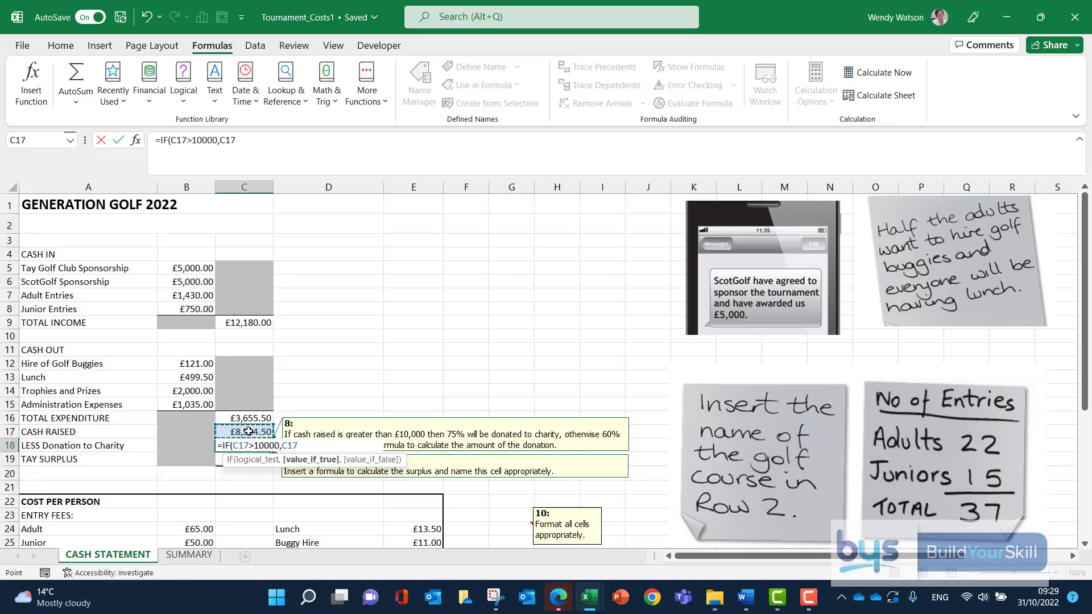
pyautogui.write('*75%,')
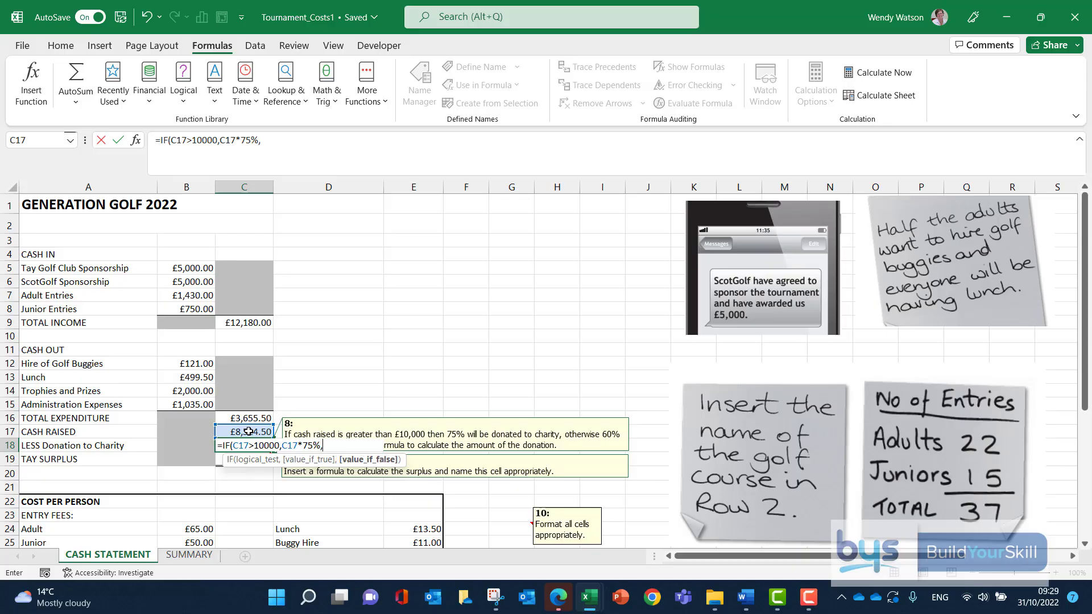
pyautogui.click(248, 432)
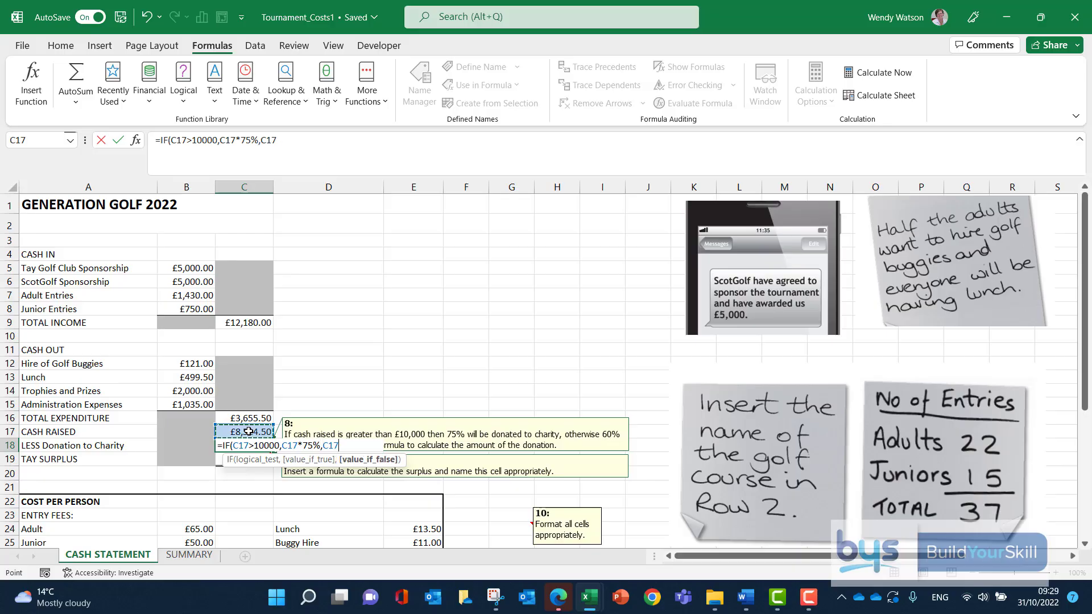
pyautogui.write('*60%)')
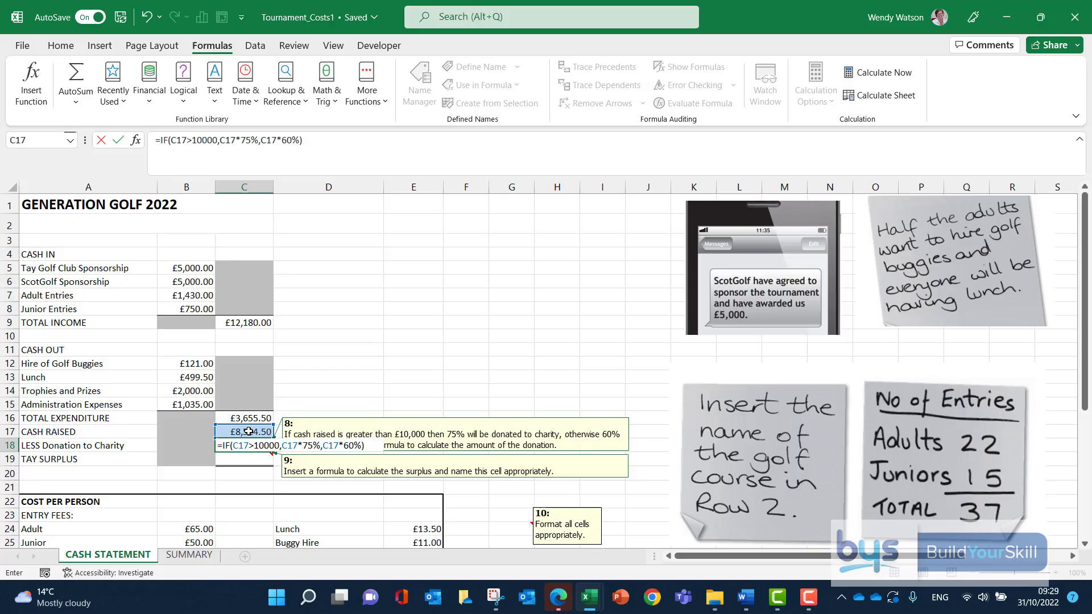
pyautogui.press('Return')
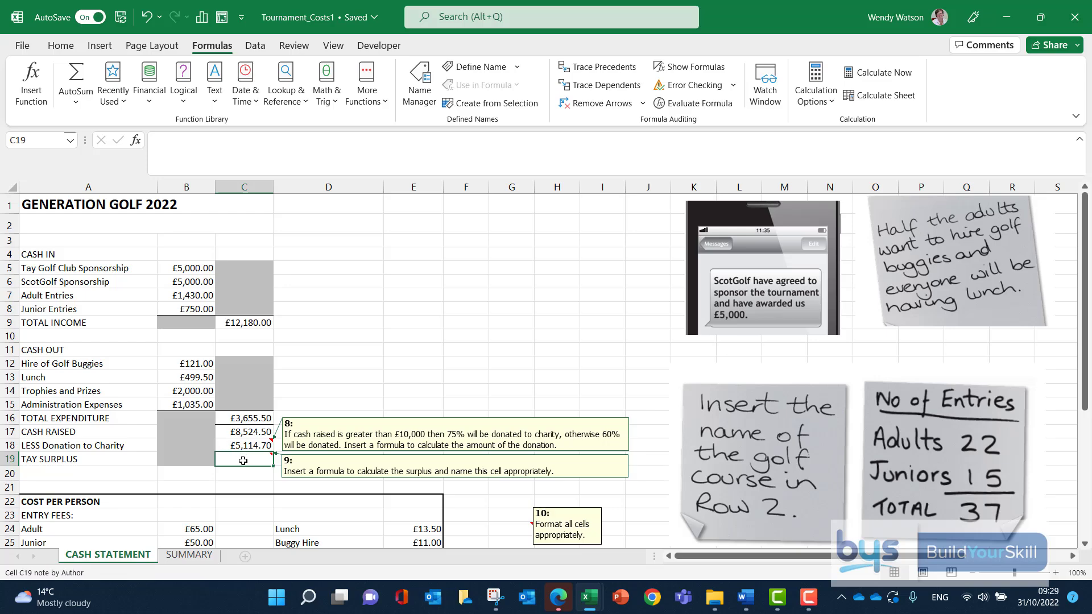
# Calculate TAY SURPLUS in C19 with the formula =C17-C18
pyautogui.write('=')
pyautogui.click(254, 431)
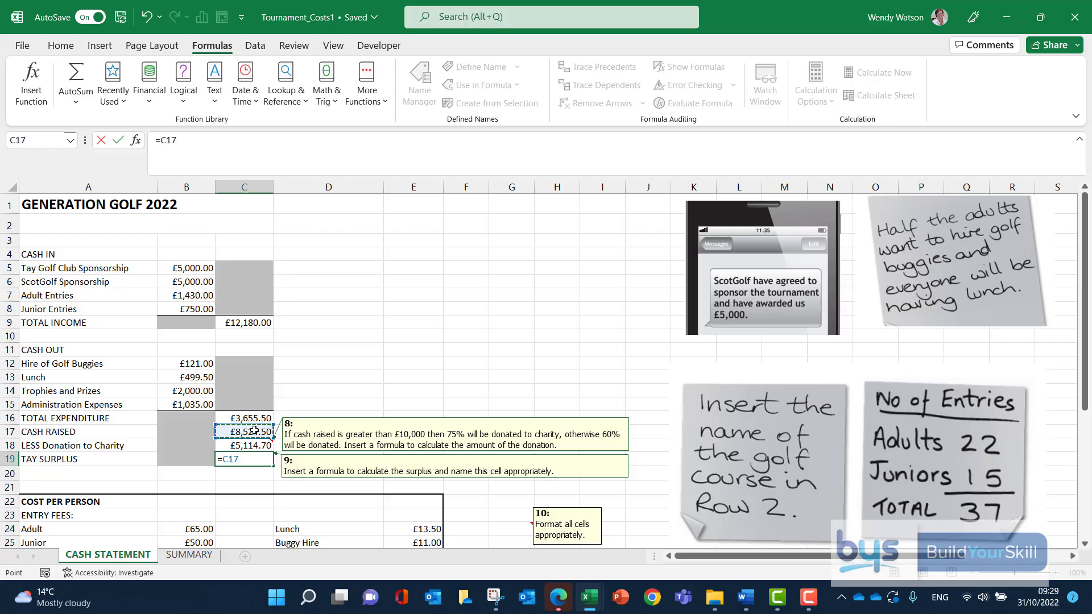
pyautogui.write('-')
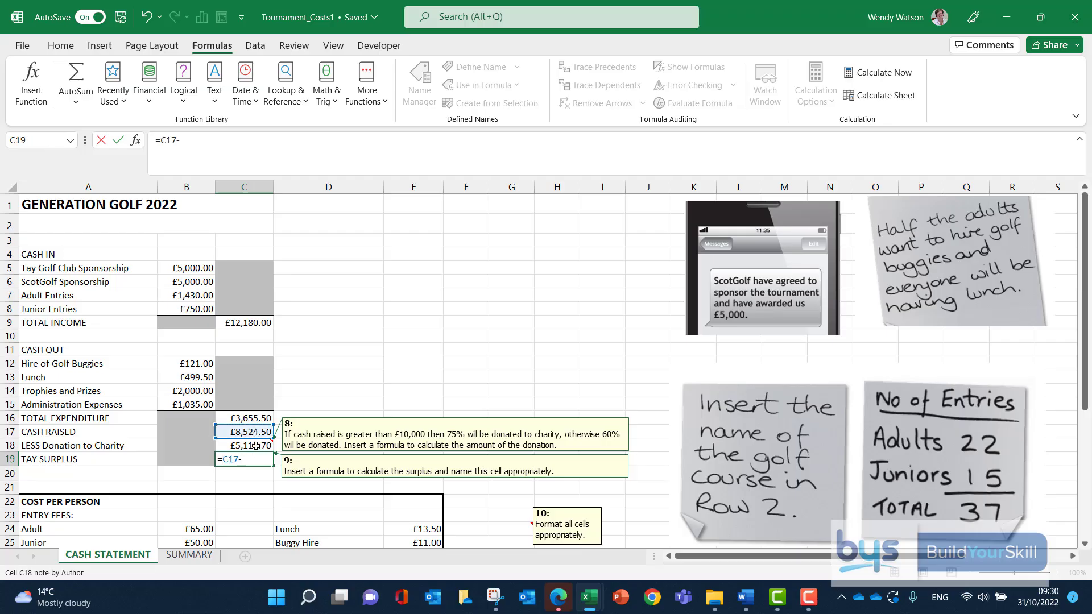
pyautogui.click(259, 445)
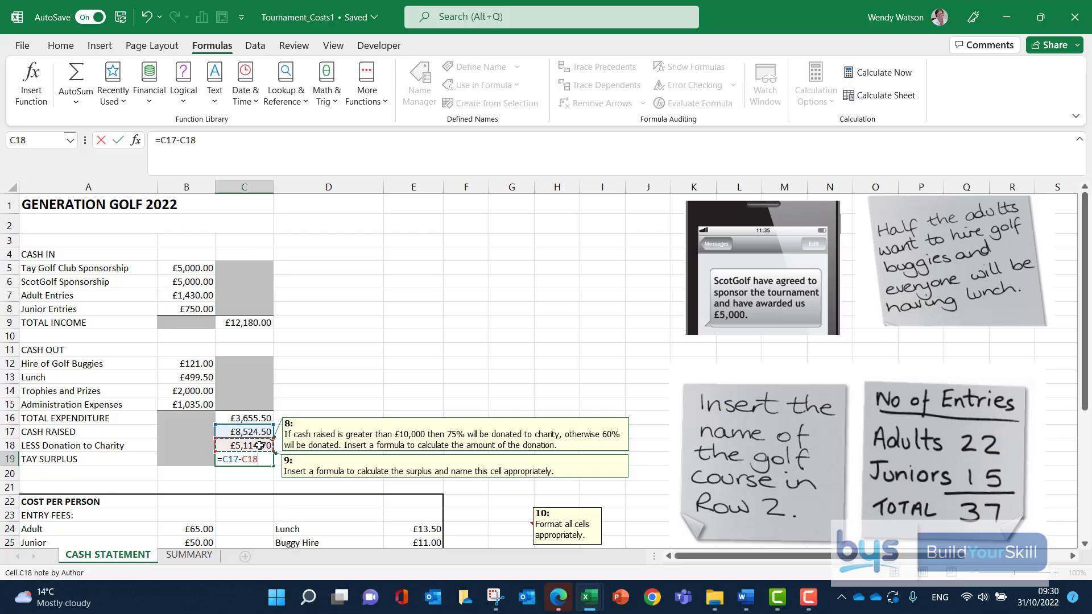
pyautogui.press('Return')
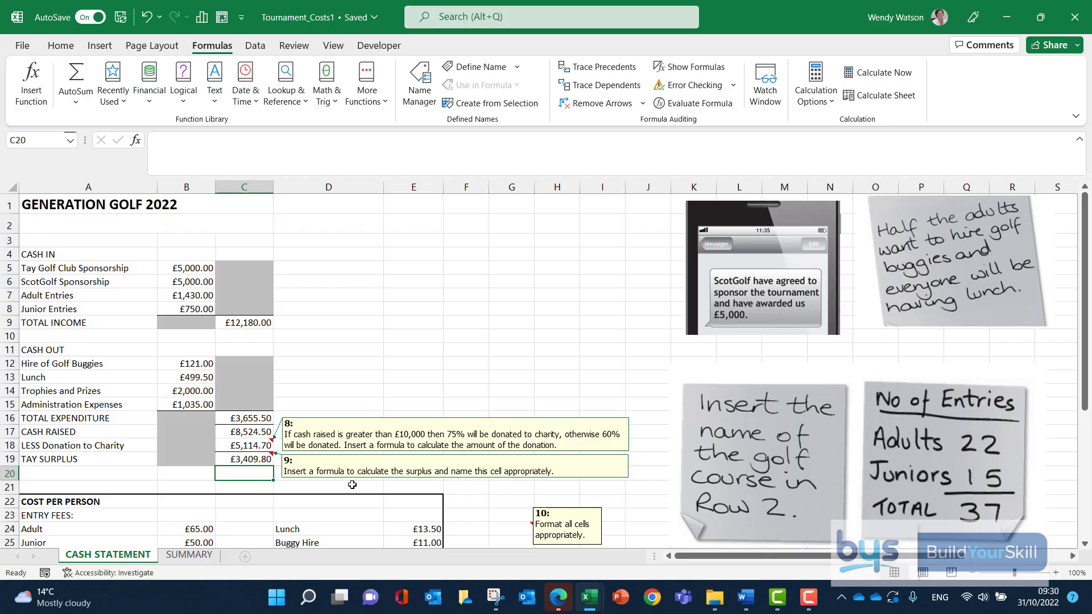
# Name the surplus cell C19 Tay_Surplus and reselect the cell to check its name
pyautogui.click(245, 460)
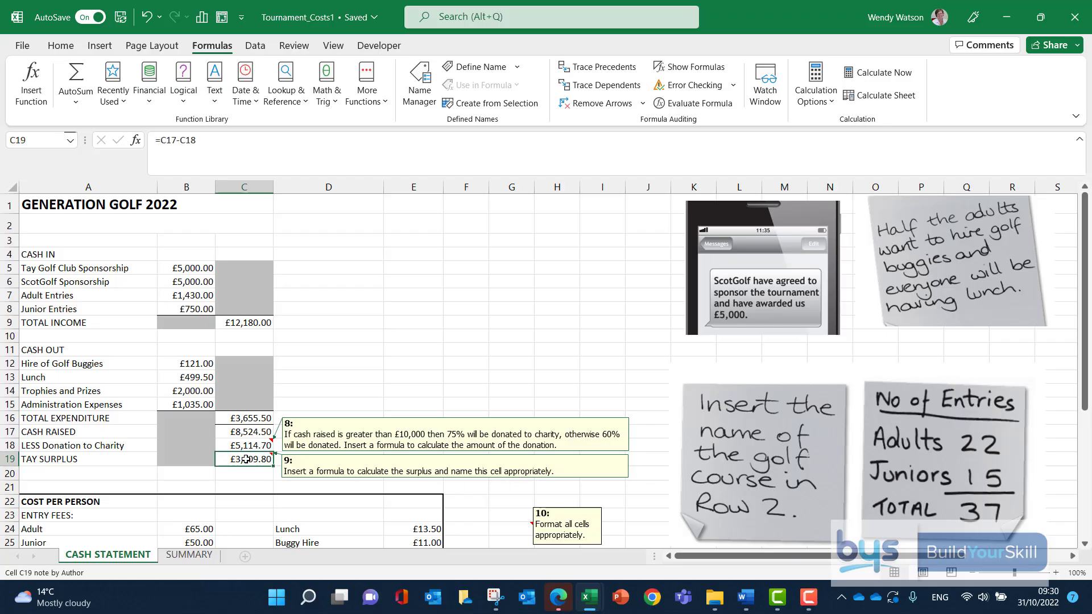
pyautogui.click(31, 140)
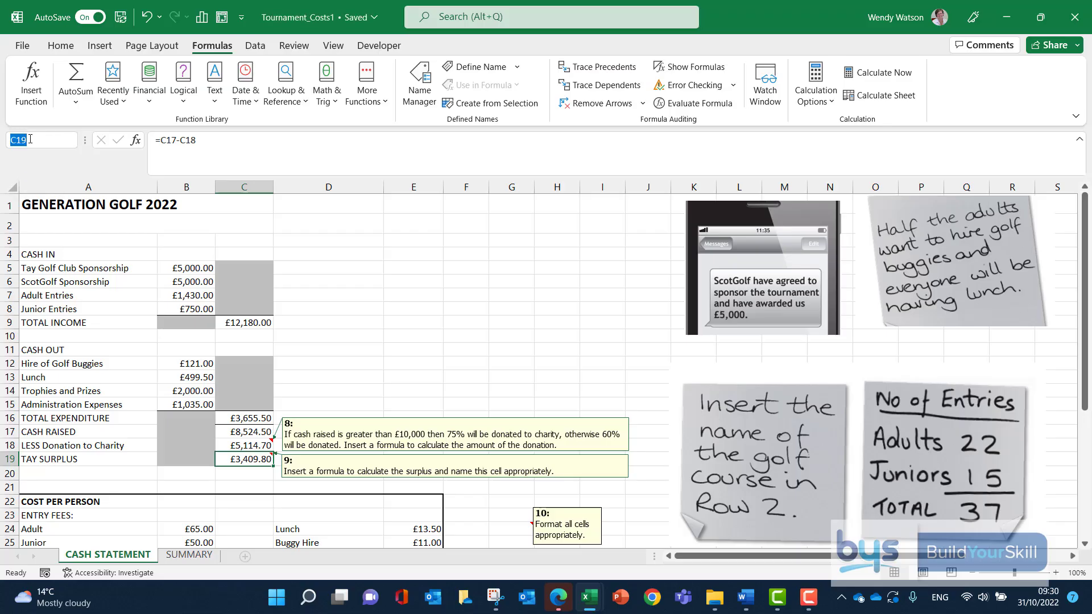
pyautogui.press('BackSpace')
pyautogui.write('ay')
pyautogui.write('_Surplus')
pyautogui.press('Return')
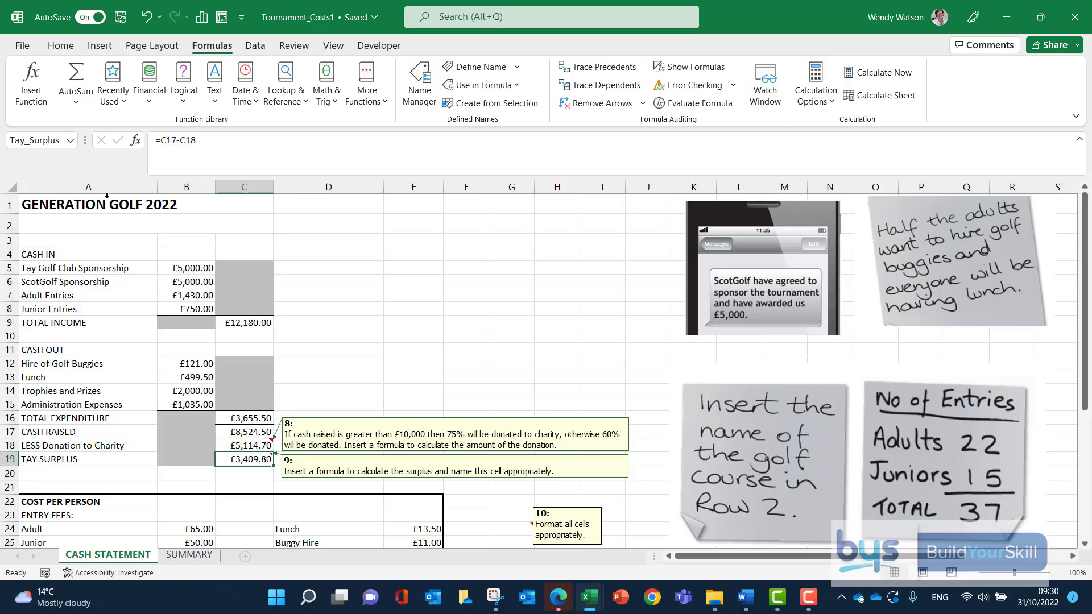
pyautogui.click(395, 267)
pyautogui.click(250, 459)
pyautogui.click(69, 132)
# Delete the completed note 8 from cell C18 and note 9 from cell C19
pyautogui.click(243, 445)
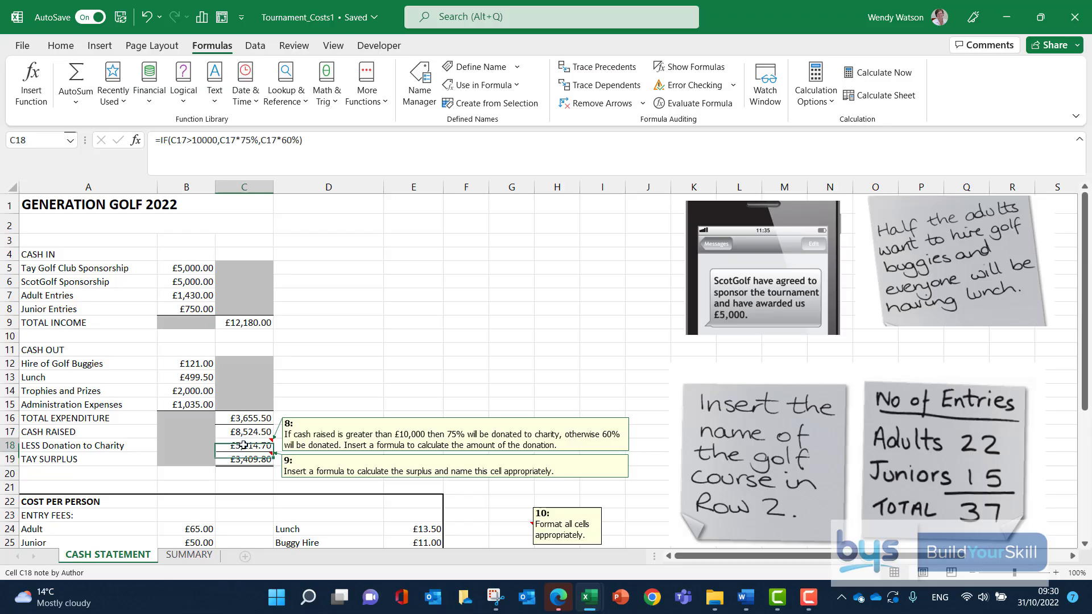
pyautogui.rightClick(243, 446)
pyautogui.click(245, 464)
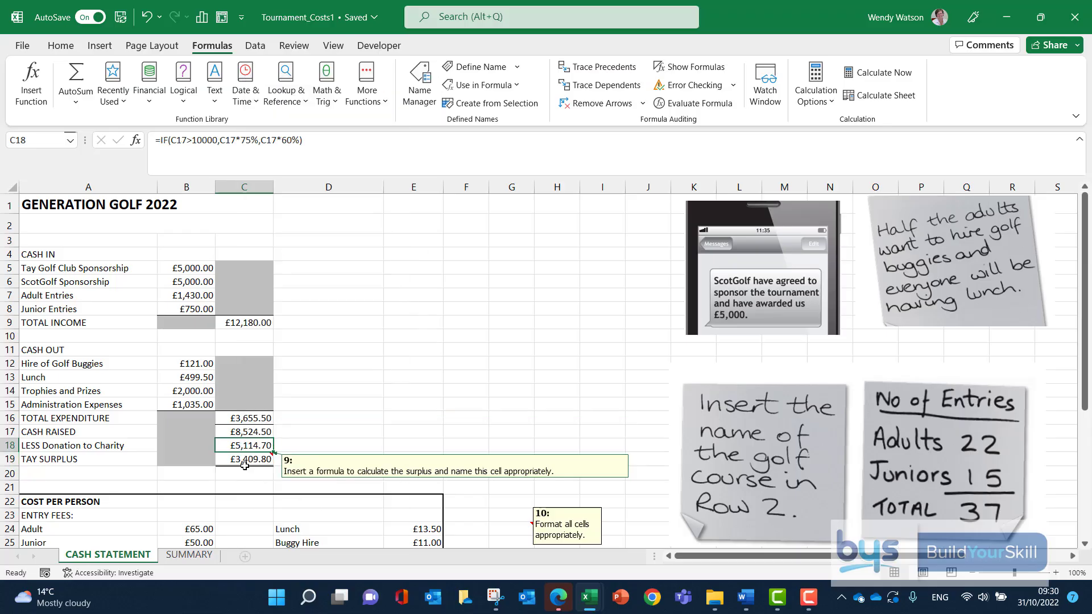
pyautogui.rightClick(245, 464)
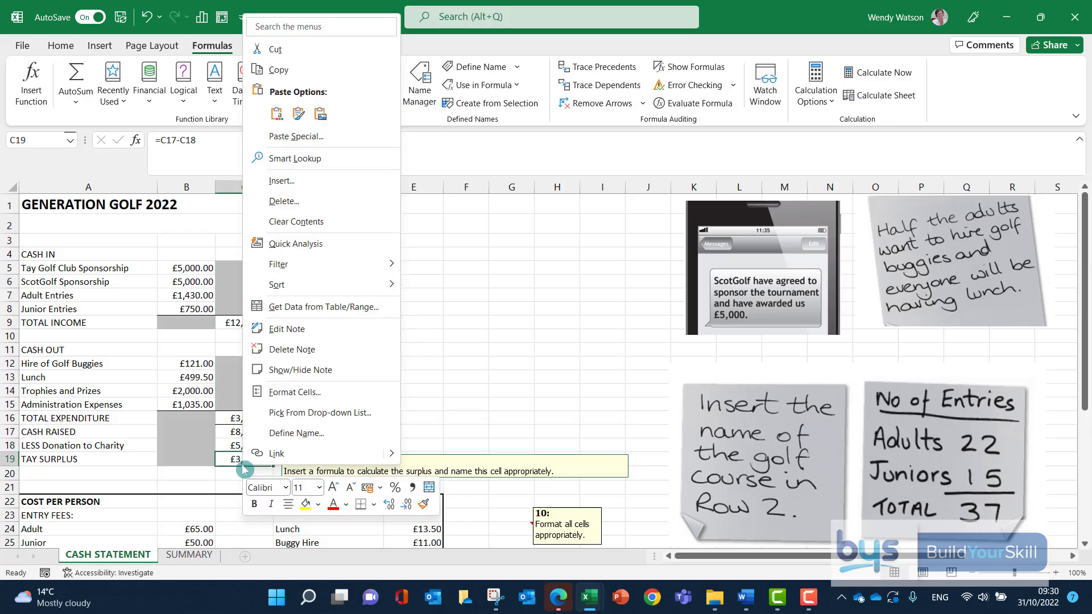
pyautogui.click(269, 367)
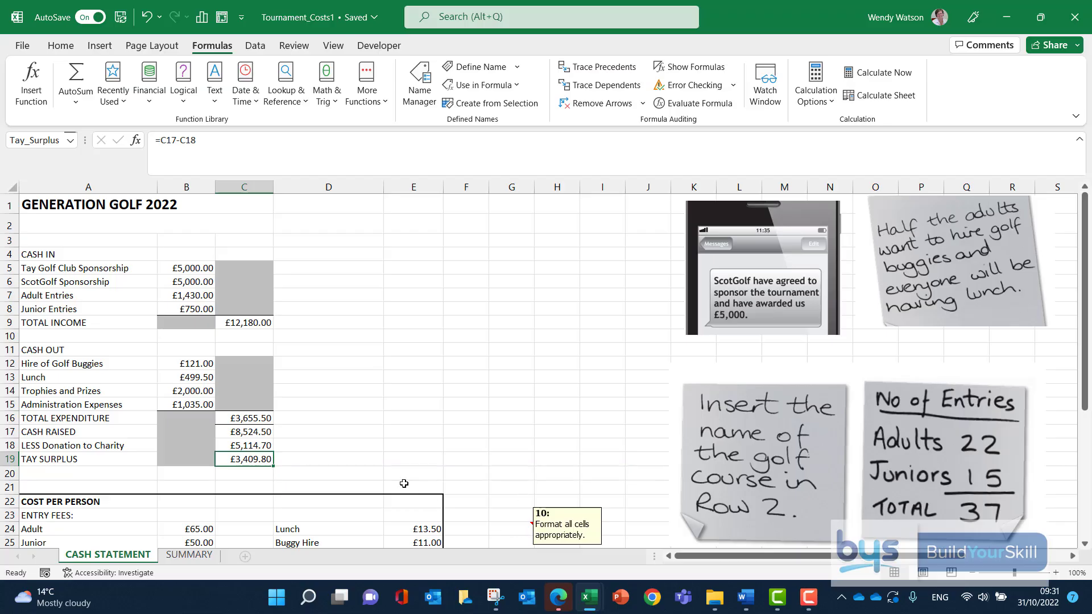
# Delete note 10 about formatting all cells from cell G24 beside the COST PER PERSON section
pyautogui.scroll(-1, 403, 484)
pyautogui.scroll(1, 402, 484)
pyautogui.rightClick(520, 528)
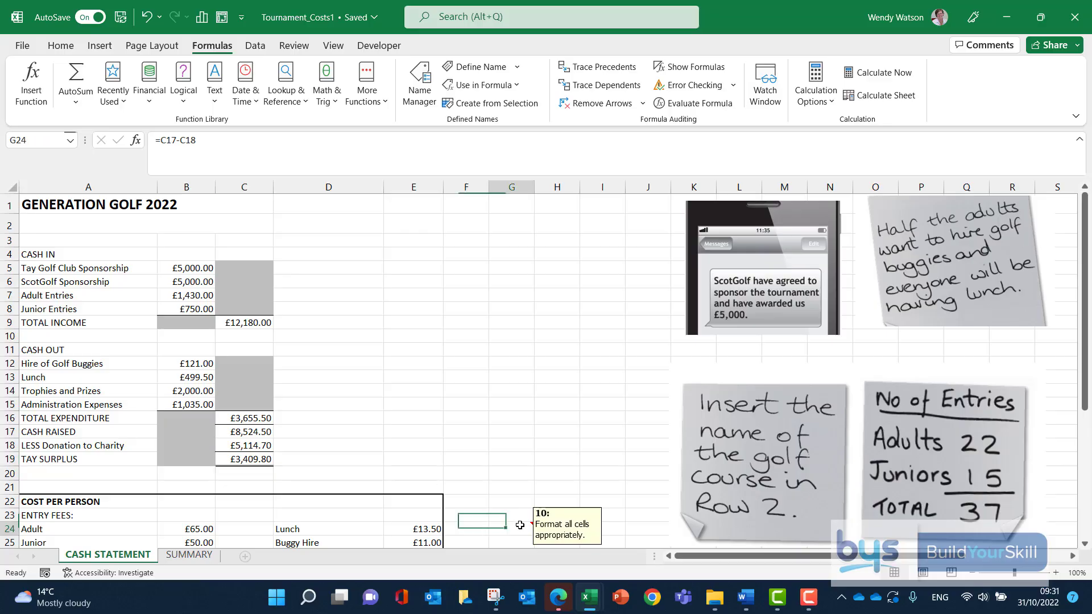
pyautogui.click(567, 419)
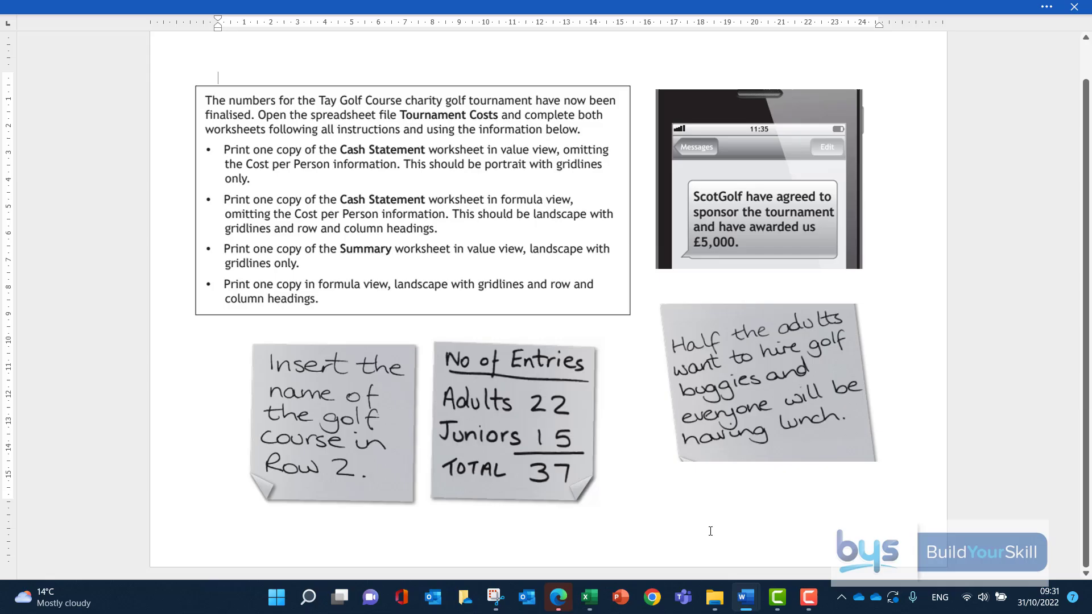
# Check the golf course name in the Word task document, then return to Excel and enter TAY GOLF COURSE in cell A2
pyautogui.click(744, 597)
pyautogui.hotkey('alt', 'Tab')
pyautogui.click(94, 223)
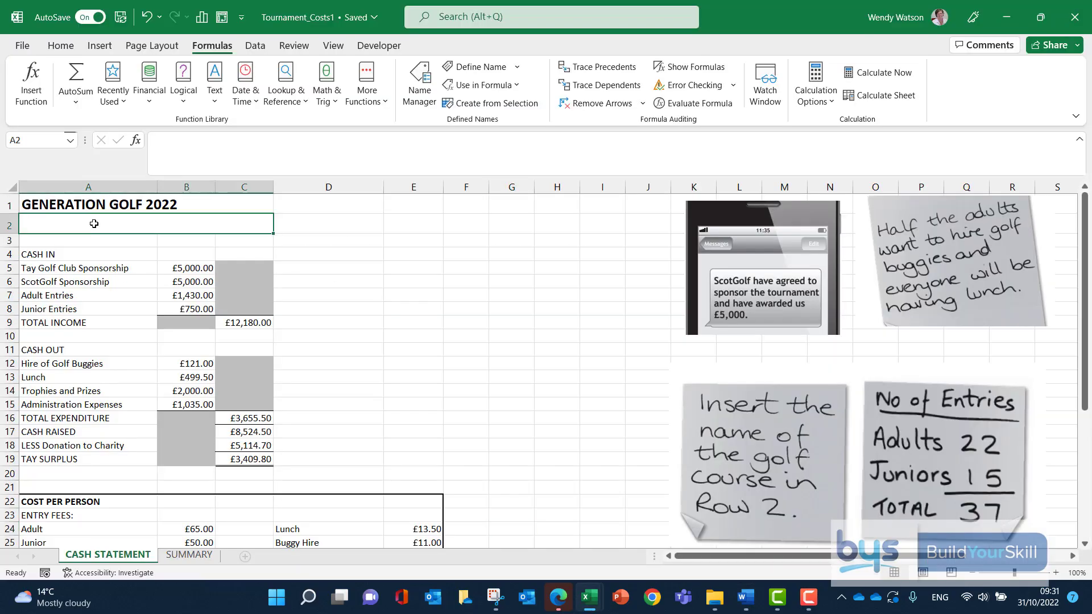
pyautogui.write('TA')
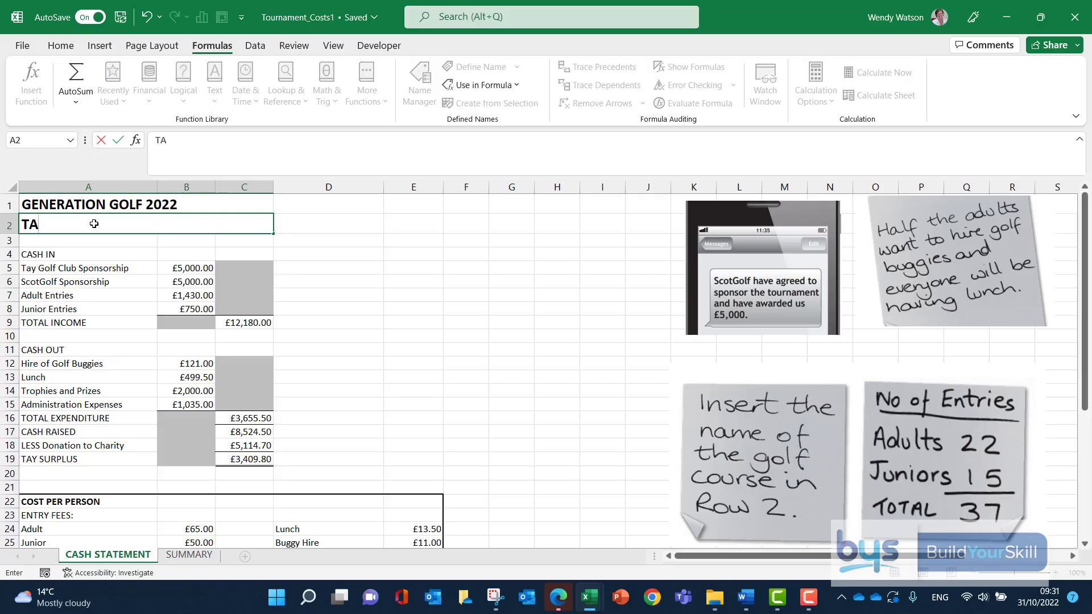
pyautogui.write('Y GOLF COURSE')
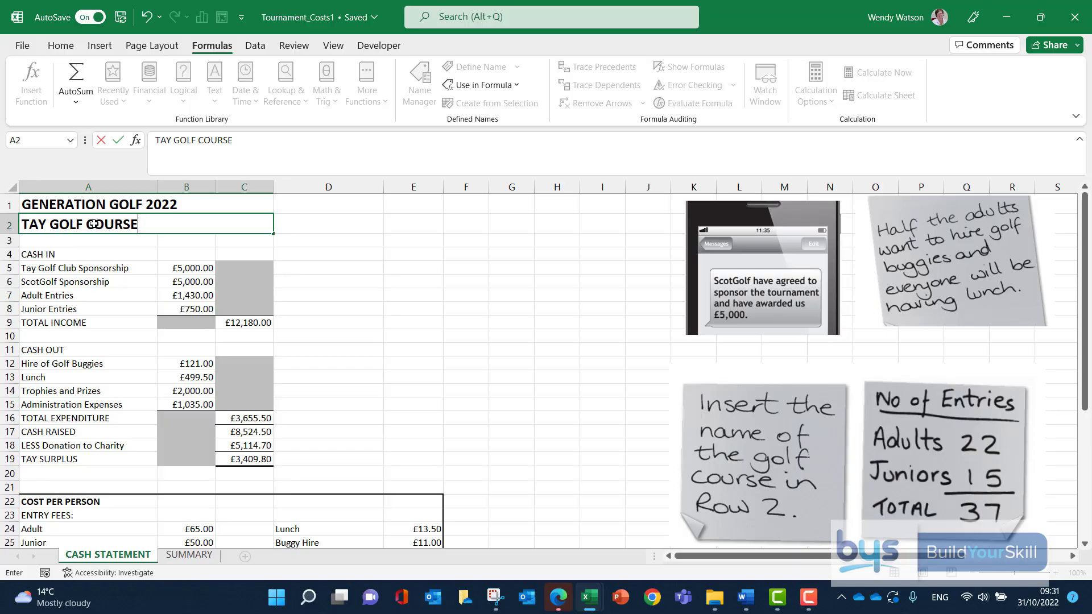
pyautogui.click(320, 224)
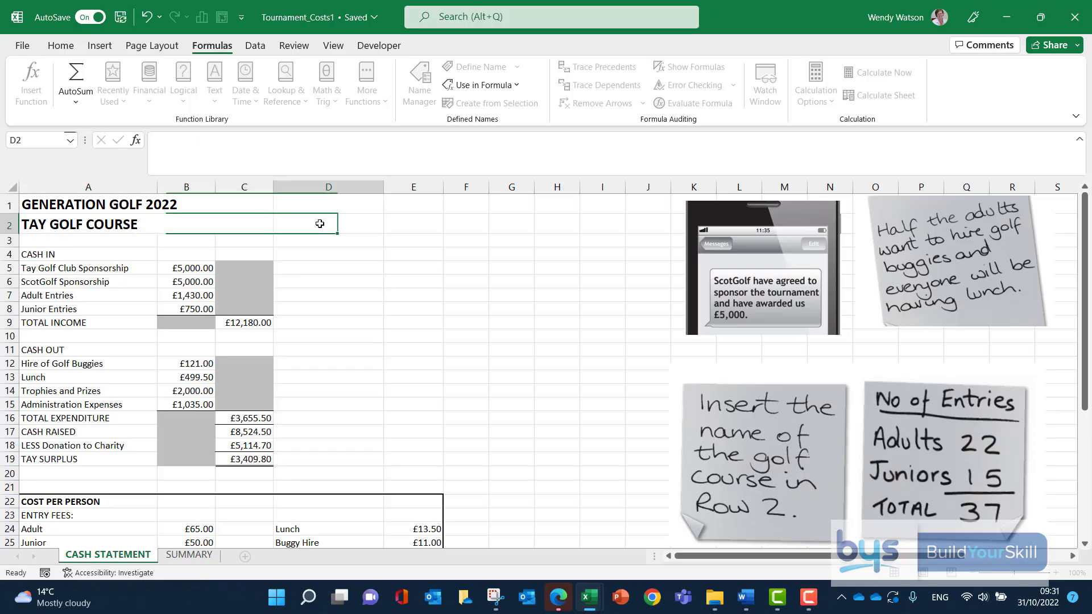